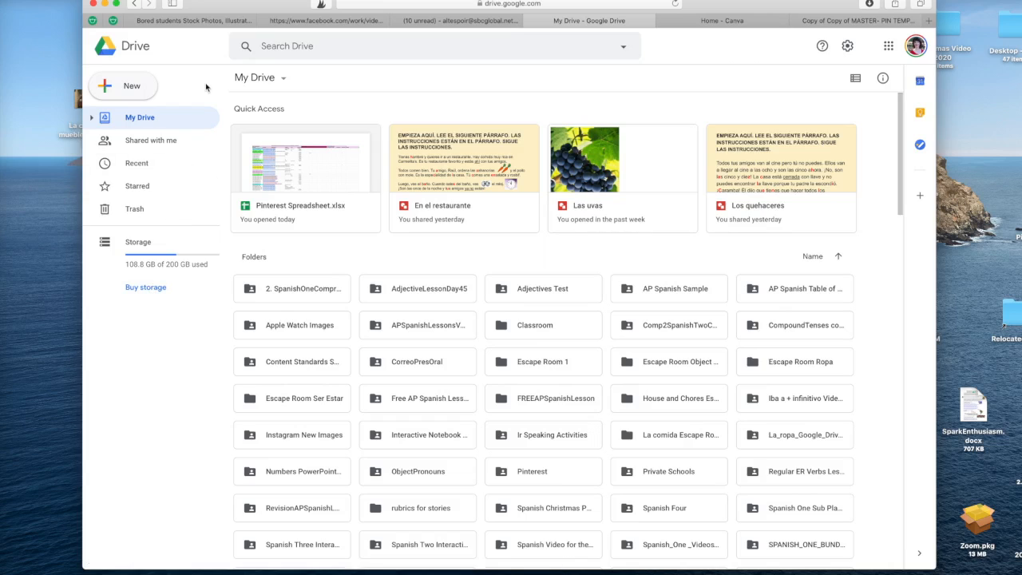
- Create a new blank Google Slides presentation from Google Drive's New menu
click(132, 87)
click(145, 201)
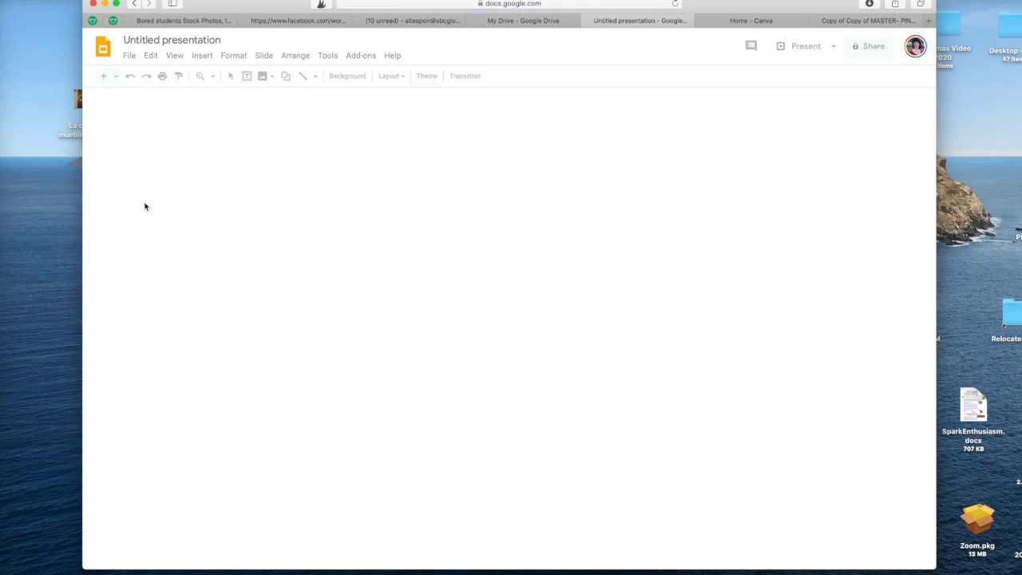
- Rename the untitled presentation to 'La casa y los muebles preguntas'
click(225, 41)
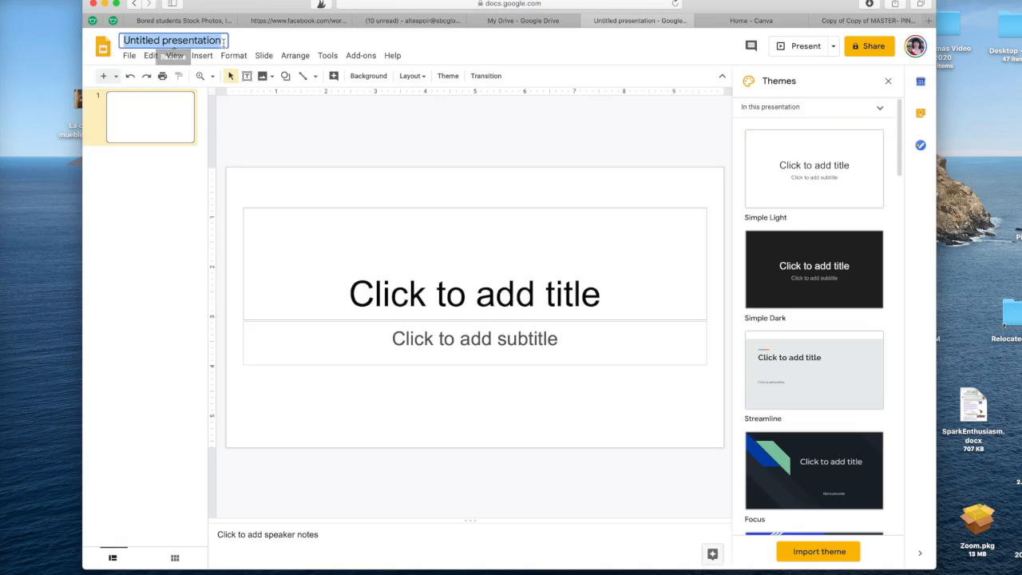
text(La)
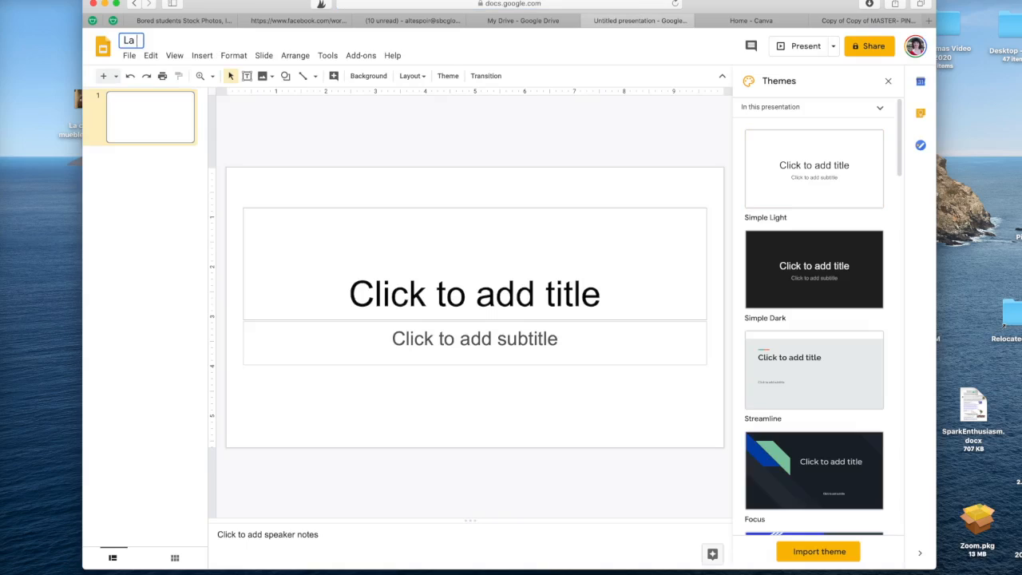
text( casa y los muebles preguntas)
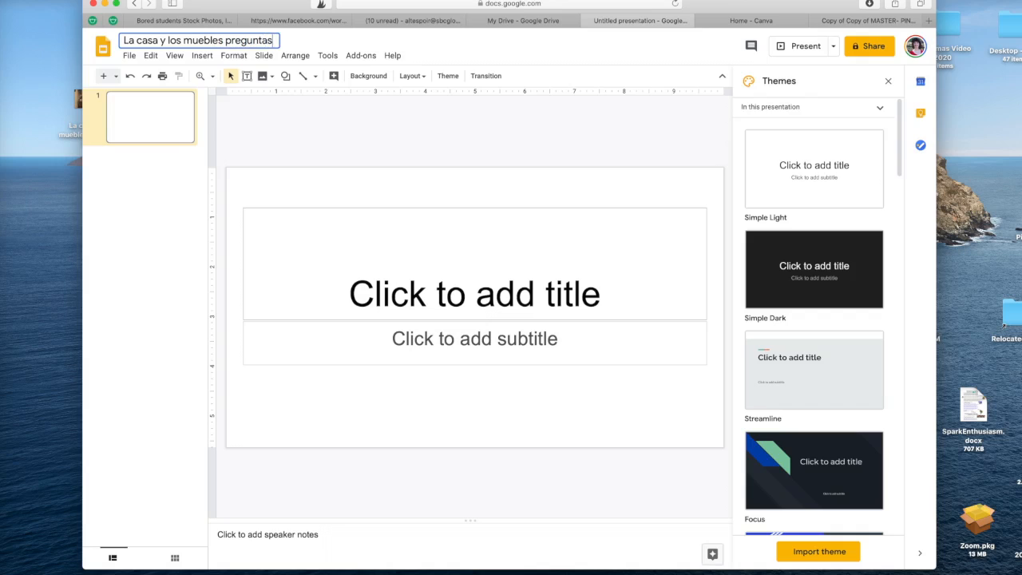
key(Return)
click(128, 55)
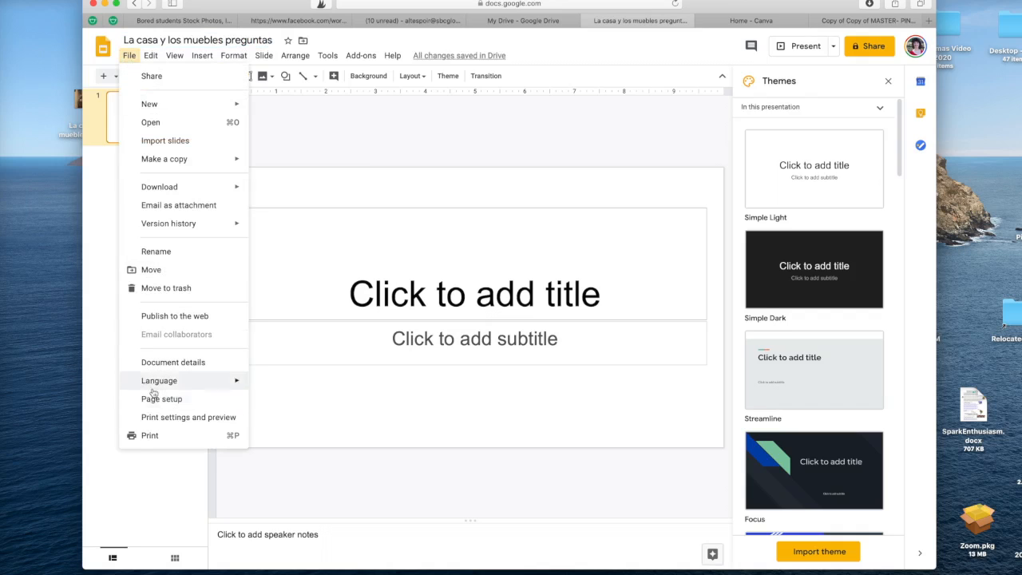
- Set a custom portrait slide size of 8.5 × 11 inches
click(155, 401)
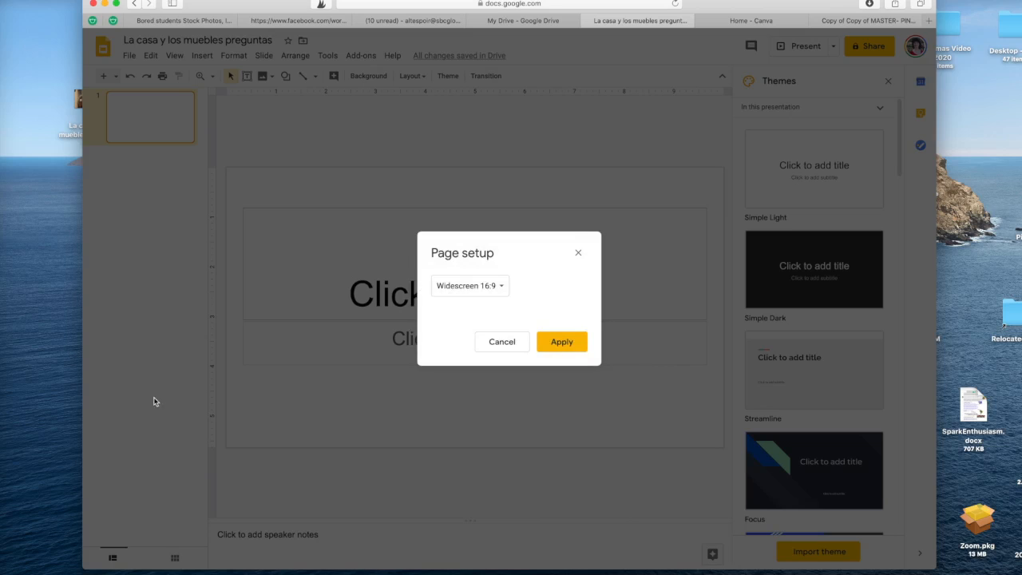
click(503, 287)
click(483, 324)
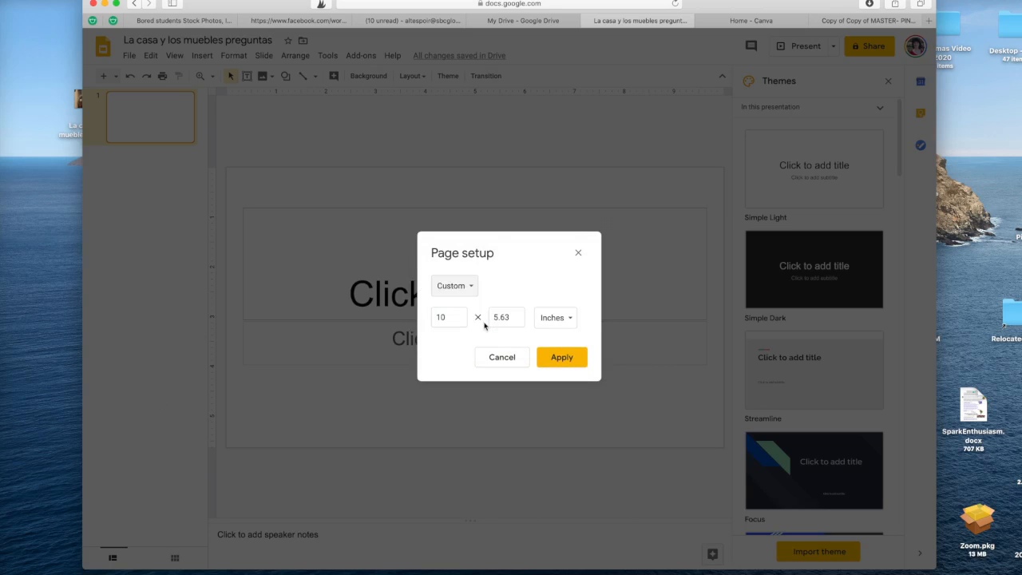
drag(460, 318, 424, 318)
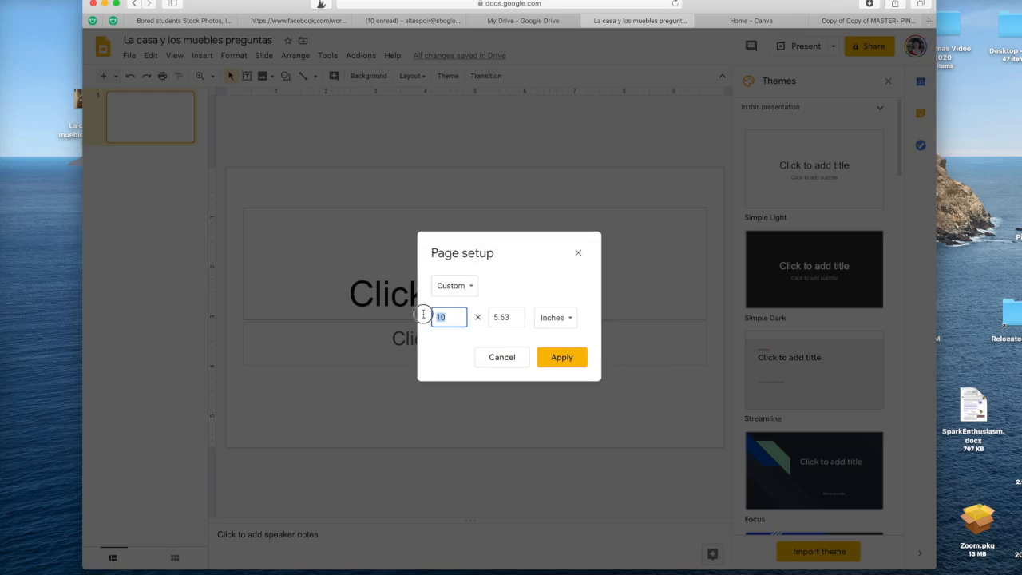
text(8.5)
double_click(501, 317)
text(11)
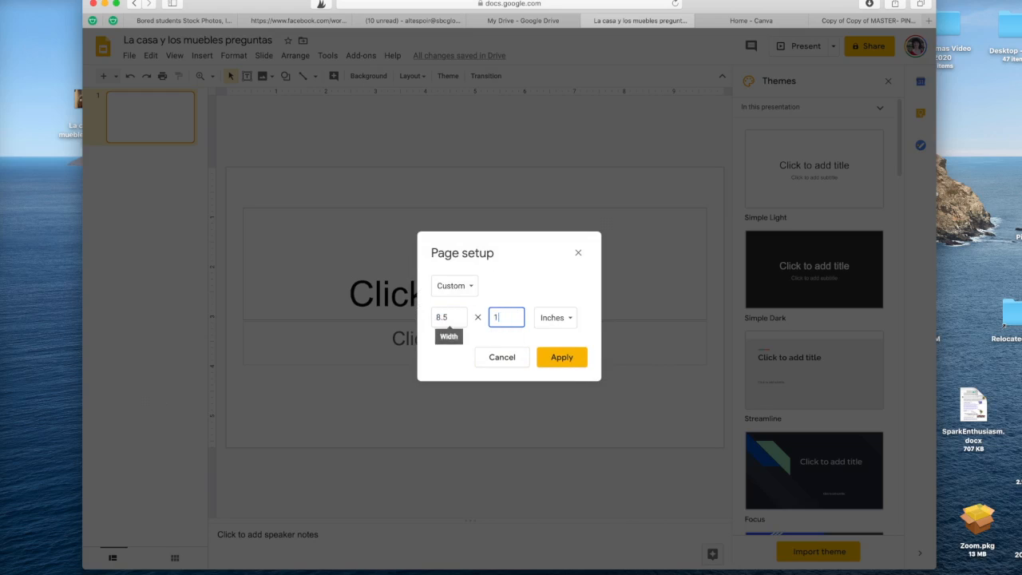
click(563, 359)
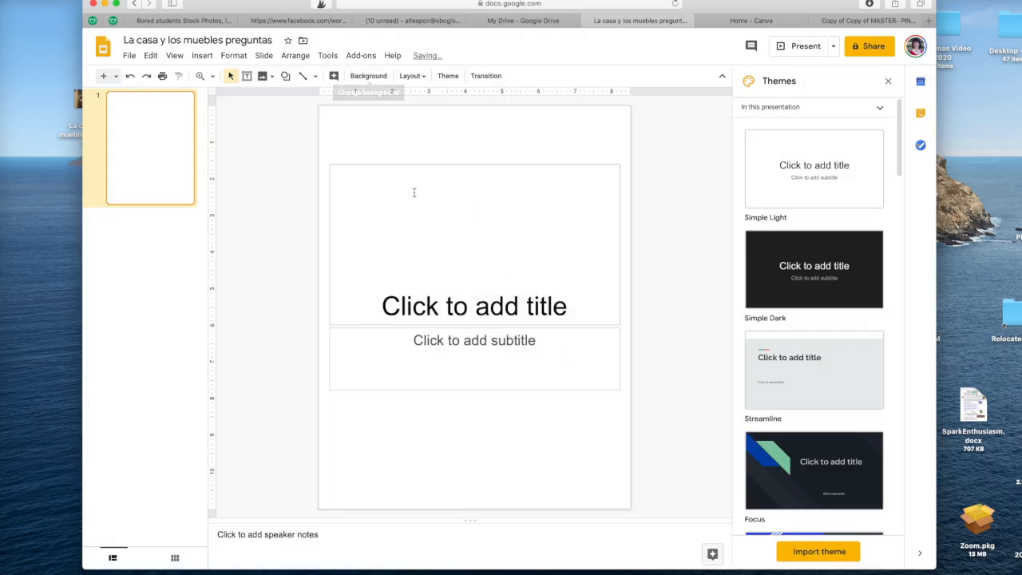
- Delete the title and subtitle placeholders from slide 1
click(436, 165)
key(BackSpace)
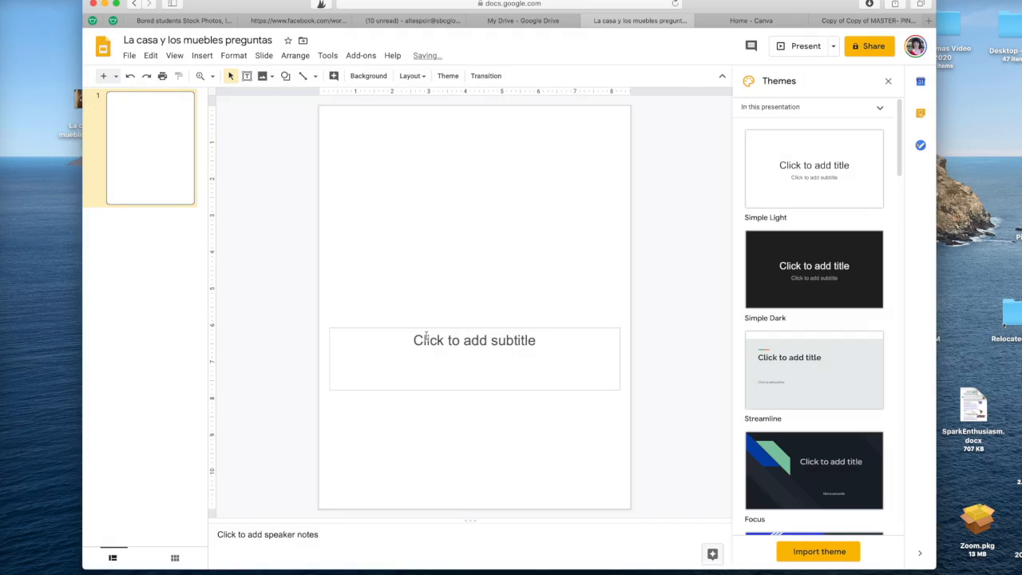
click(434, 328)
key(BackSpace)
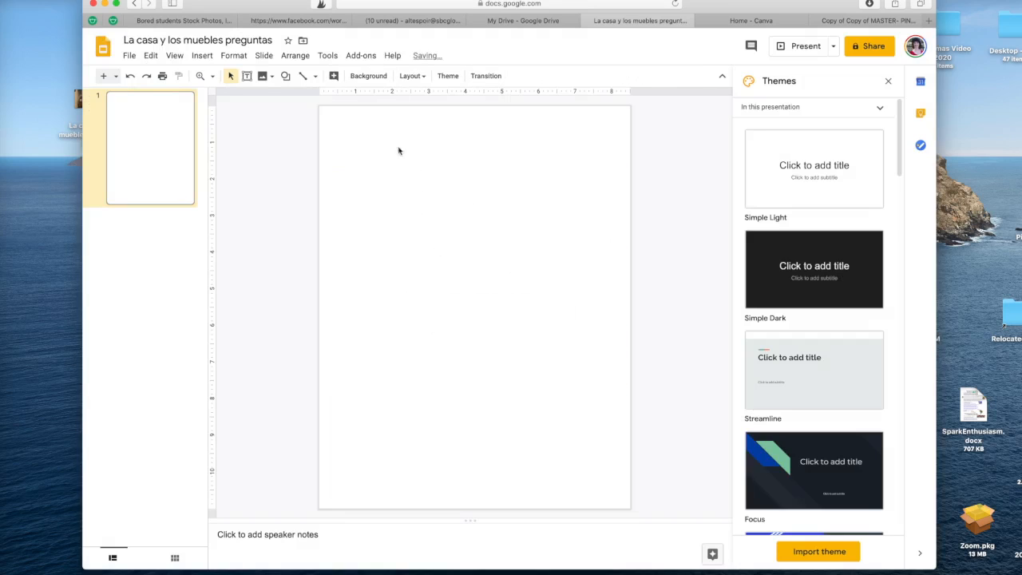
- Start choosing a background image and open the LaCasaVideo folder on the desktop
click(374, 75)
click(555, 296)
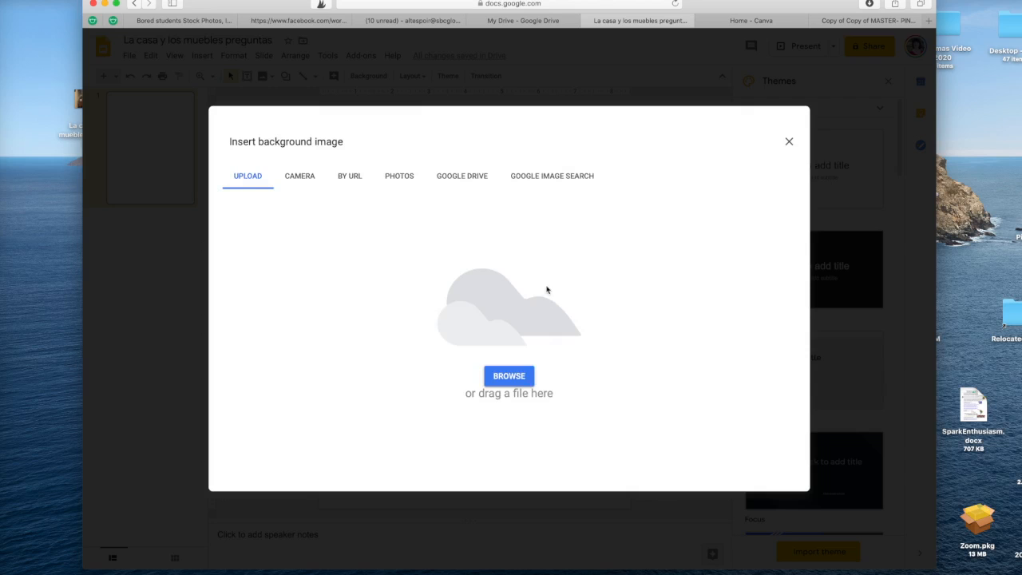
drag(257, 11, 464, 25)
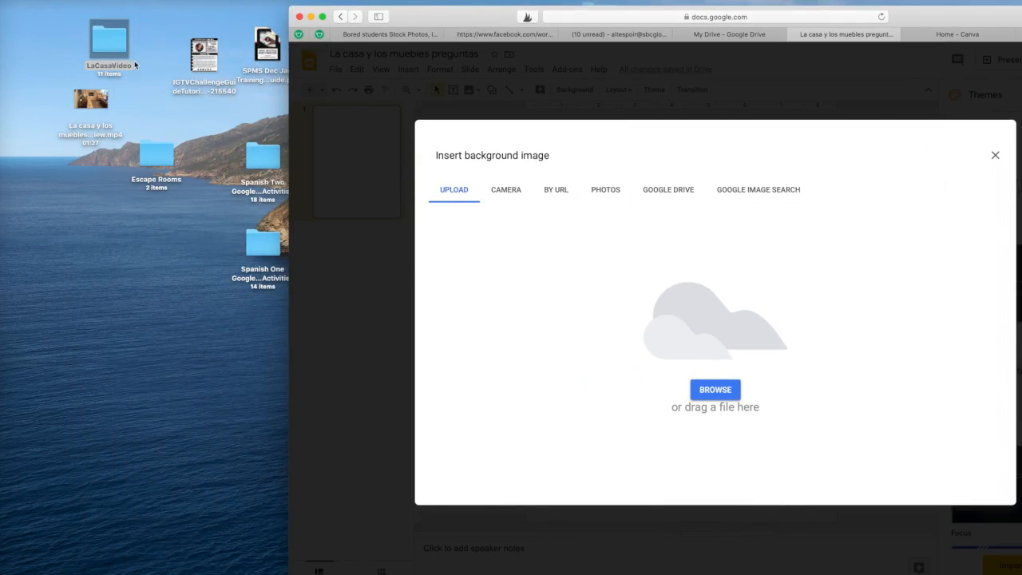
double_click(111, 46)
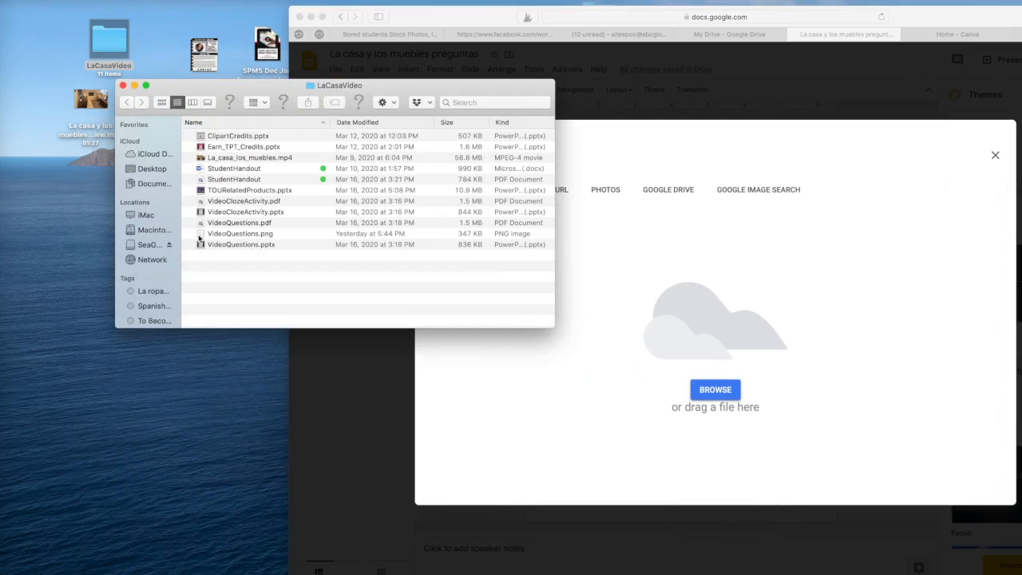
- Screenshot the worksheet page of VideoQuestions.pdf, close Preview and bring back the upload window
click(202, 227)
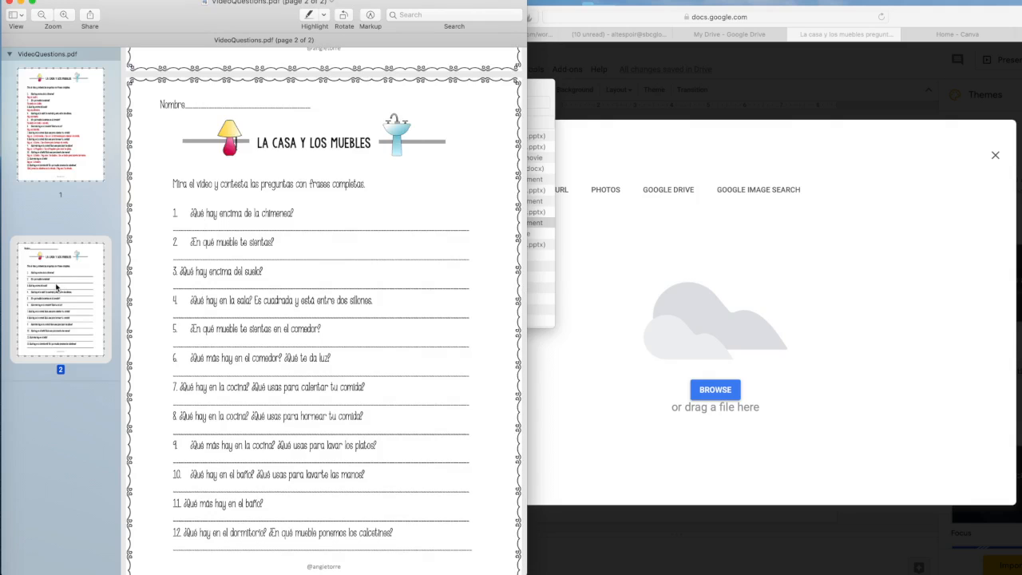
drag(183, 28, 191, 25)
scroll(358, 384, down, 3)
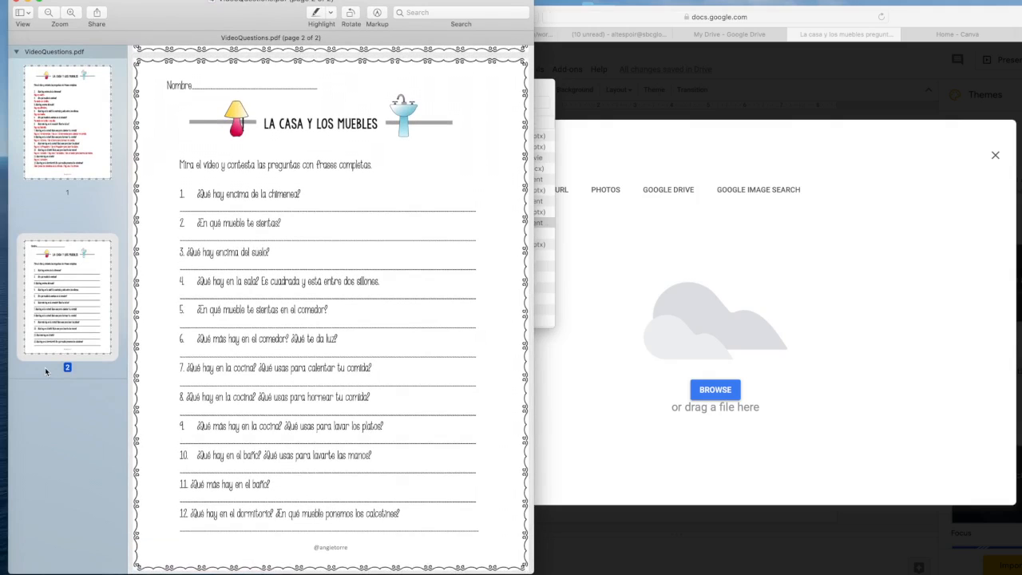
drag(133, 60, 519, 552)
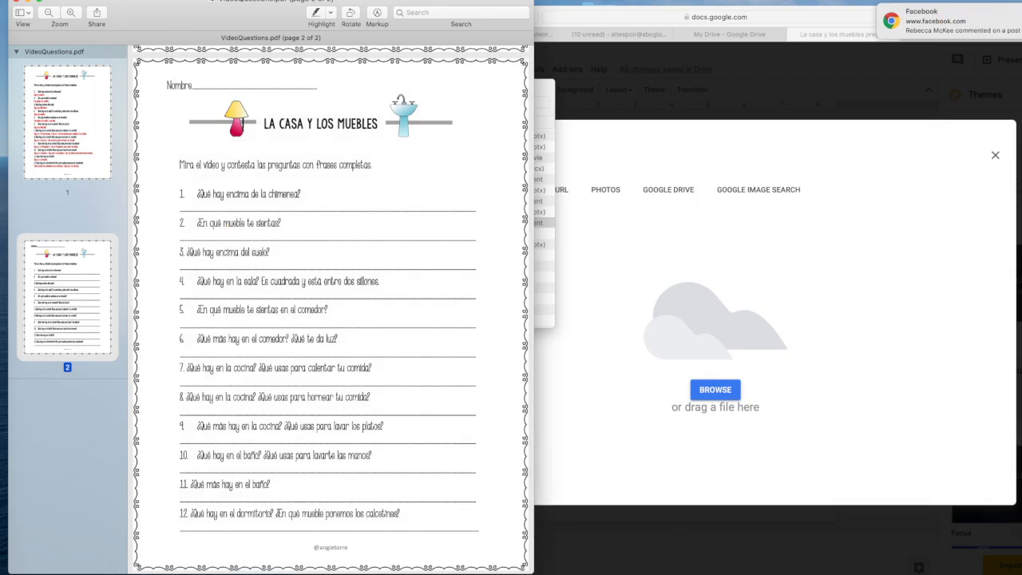
click(17, 2)
click(483, 17)
drag(483, 18, 247, 12)
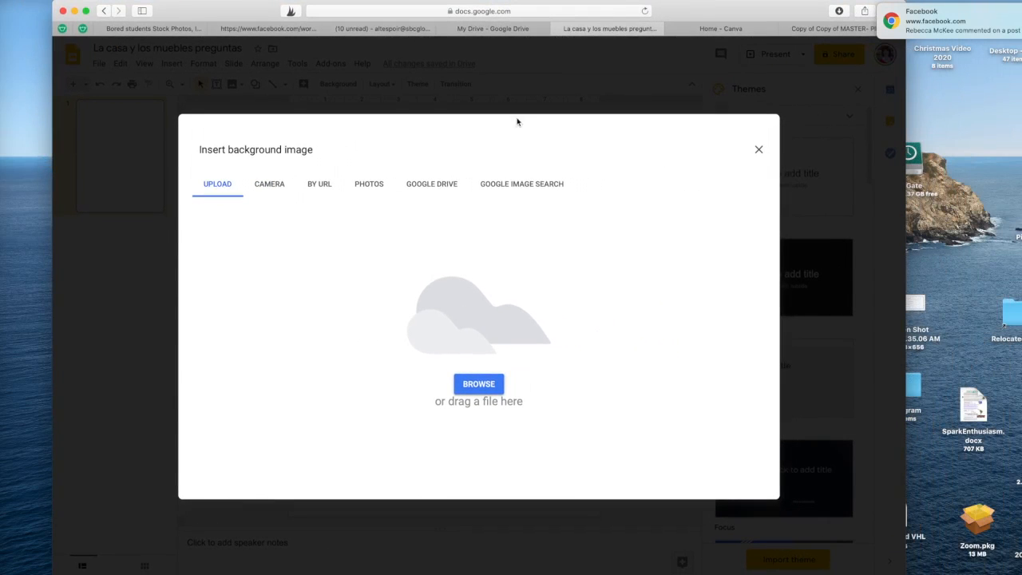
- Upload the worksheet screenshot as slide 1's background and confirm it
drag(789, 26, 712, 16)
drag(908, 229, 472, 153)
drag(596, 32, 767, 29)
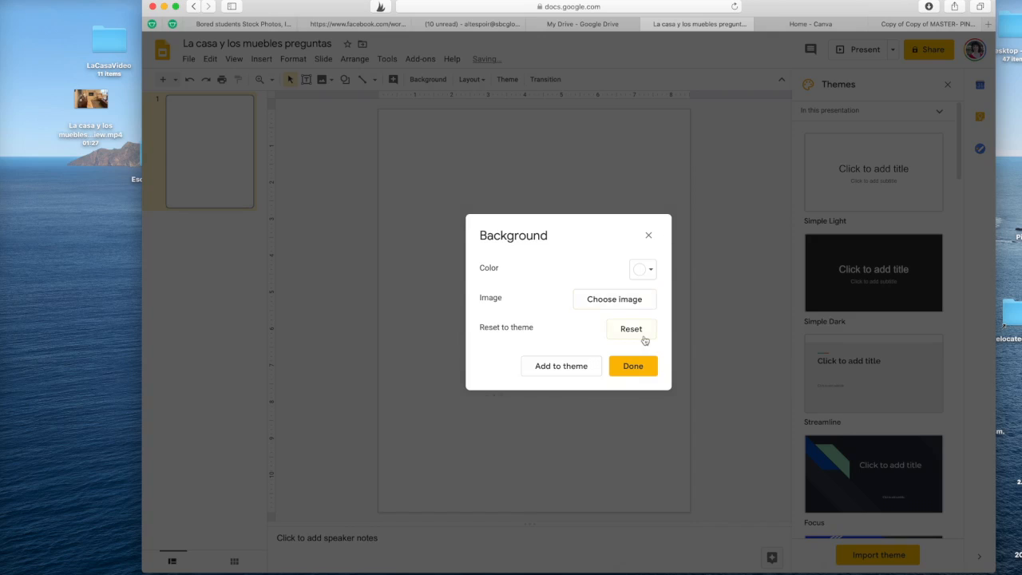
click(643, 369)
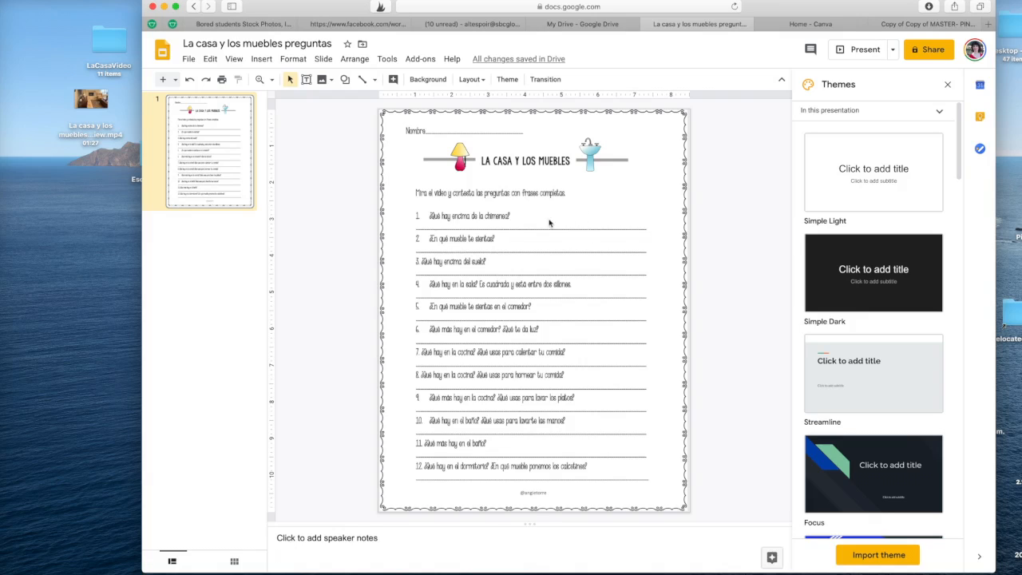
- Draw a text box over question 1's answer line and give it a dashed border
click(261, 58)
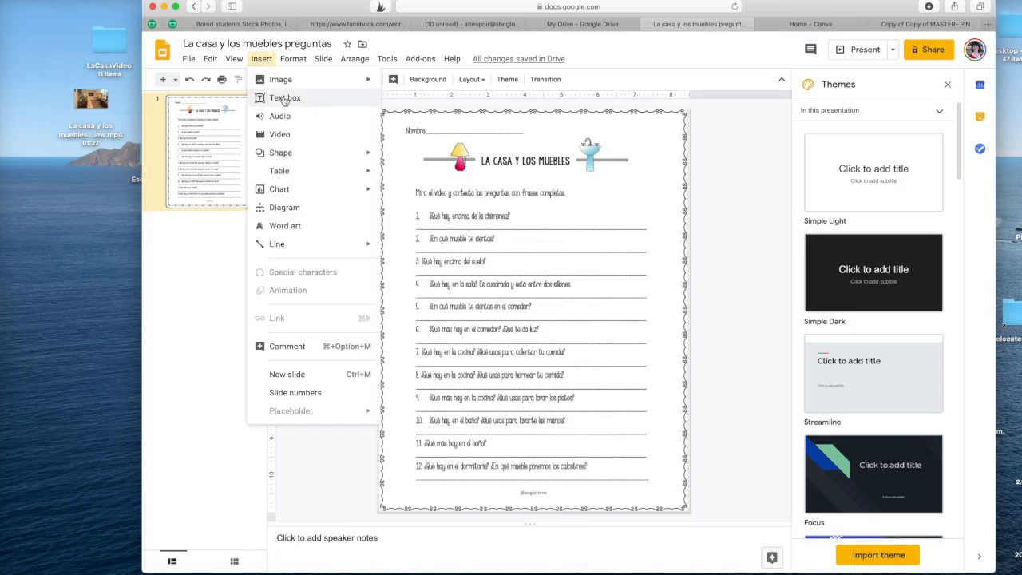
click(276, 97)
drag(418, 216, 647, 233)
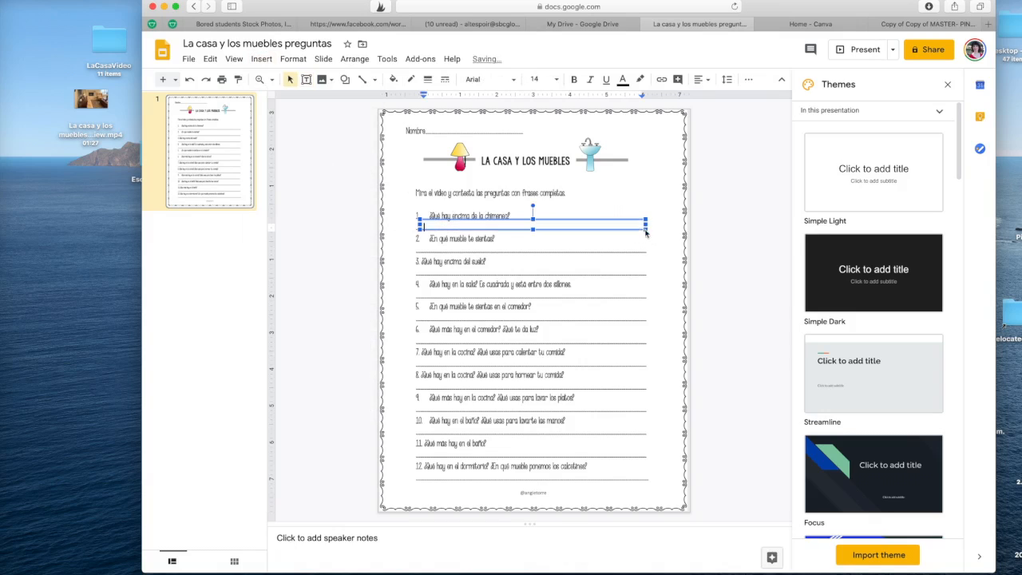
click(445, 79)
click(468, 137)
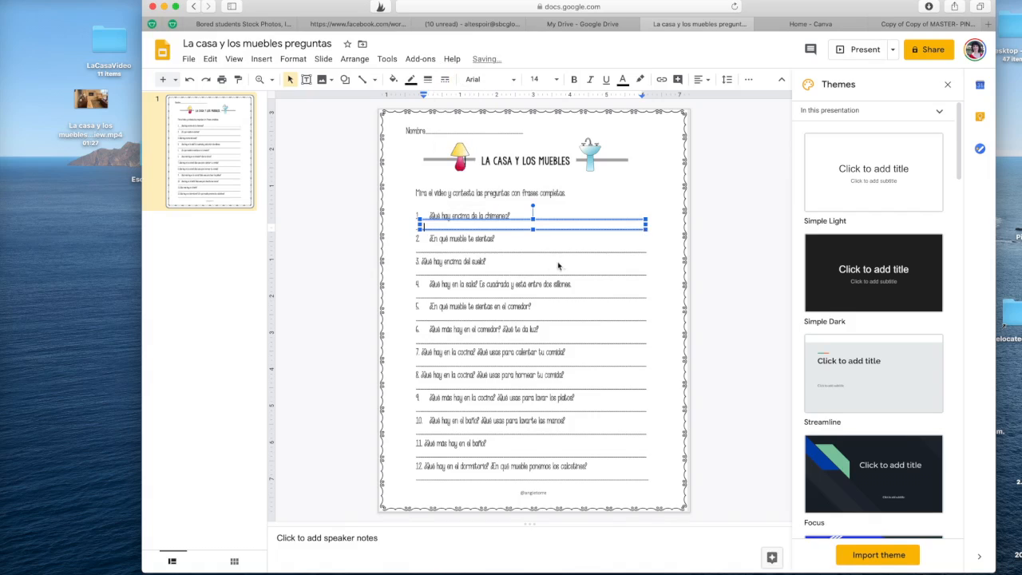
click(563, 264)
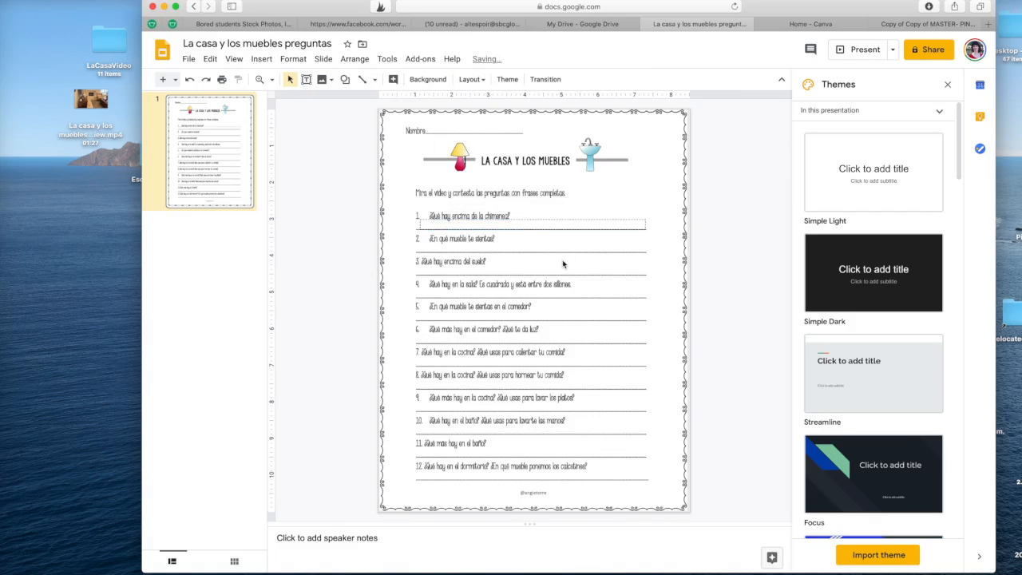
- Duplicate the dashed box and place copies on the answer lines of questions 2, 4 and 5
click(568, 220)
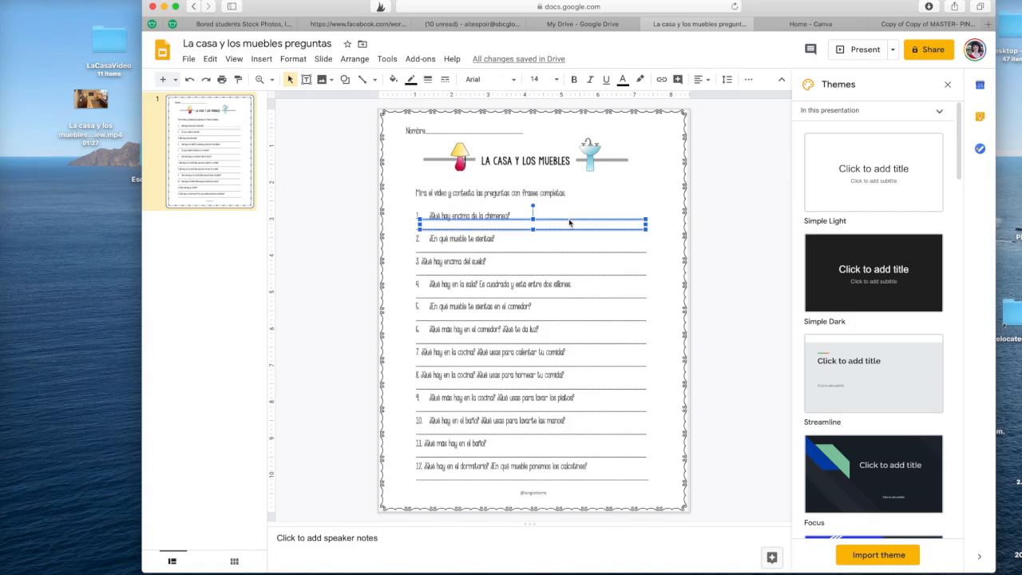
key(ctrl+d)
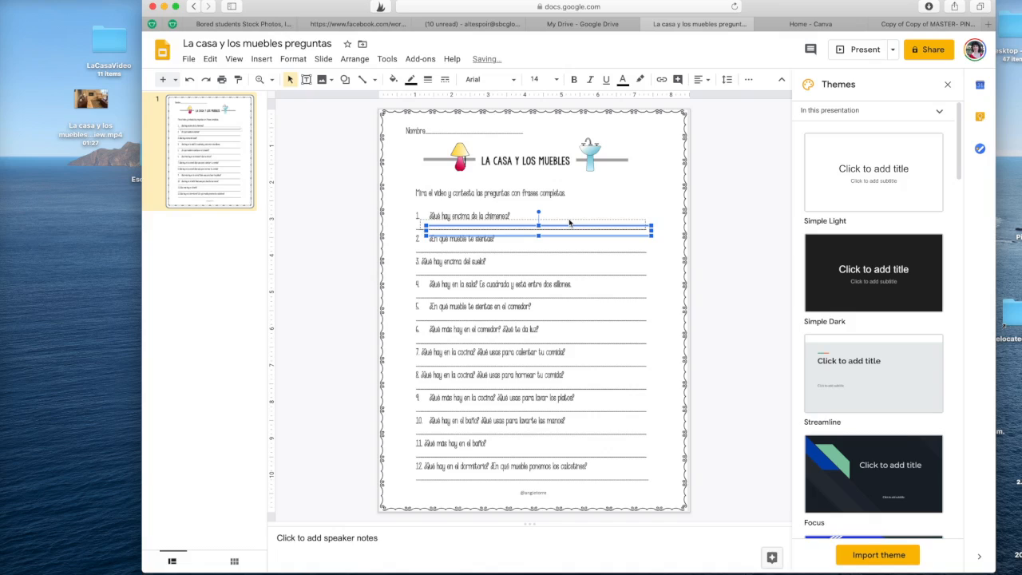
key(ctrl+d)
key(ctrl+d)
key(ctrl+d)
key(ctrl+d)
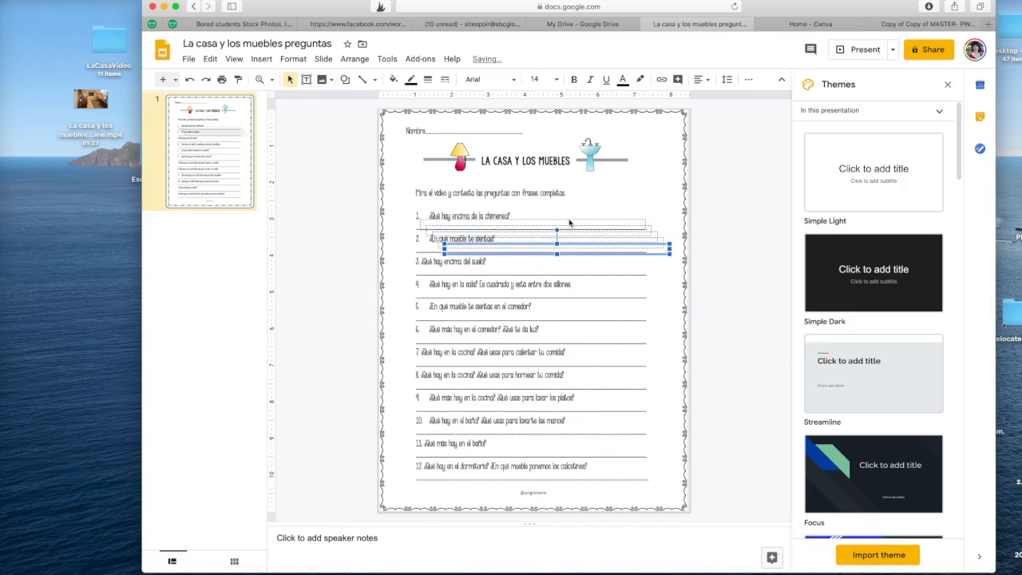
drag(537, 258, 510, 304)
drag(510, 254, 488, 293)
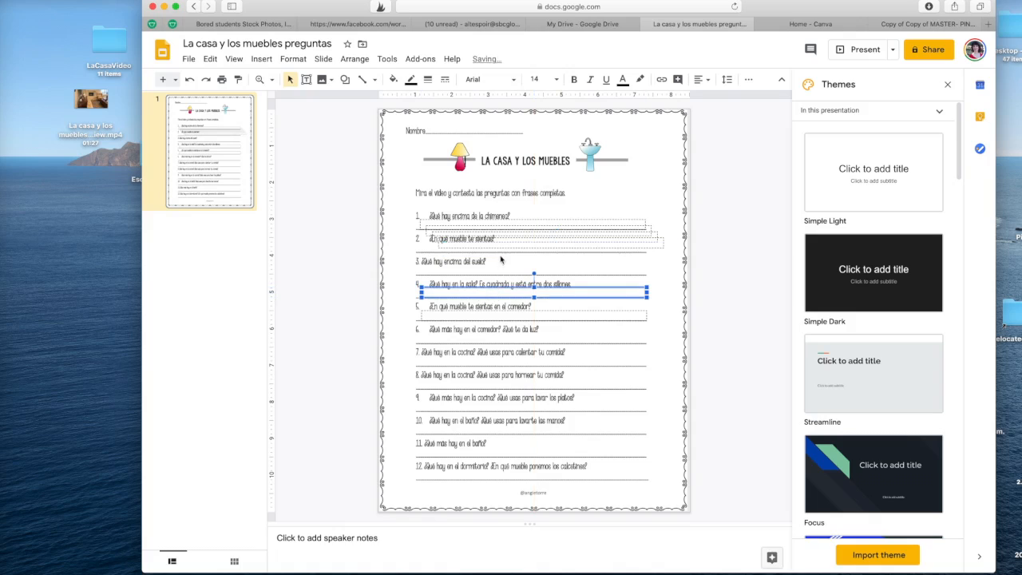
drag(501, 246, 441, 401)
click(468, 228)
- Paste more dashed box copies onto the remaining answer lines, including questions 8, 9, 11 and 12
key(super+v)
key(super+v)
key(super+v)
drag(464, 357, 436, 430)
key(super+v)
drag(471, 364, 441, 447)
key(super+v)
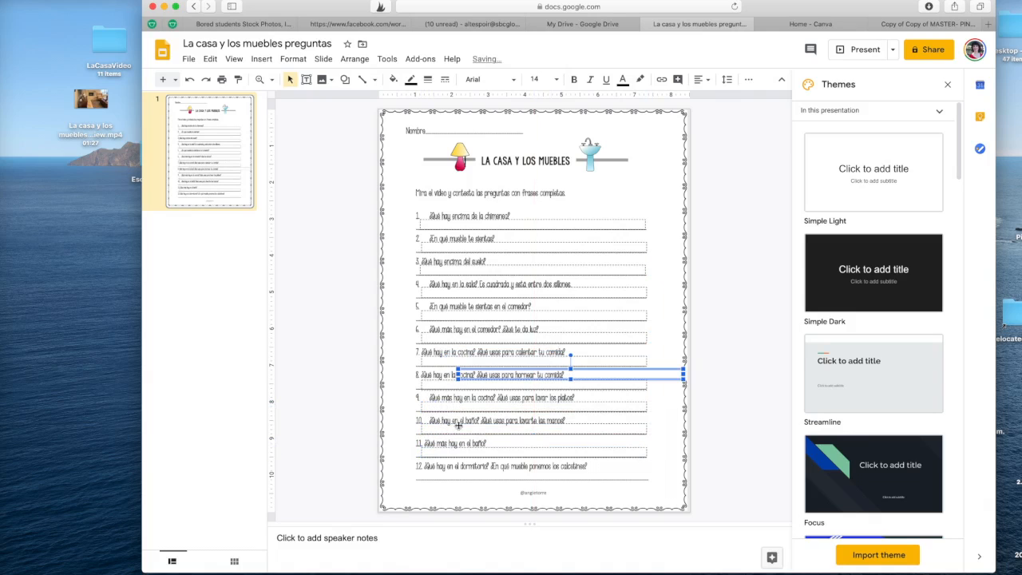
drag(483, 367, 449, 469)
key(Up)
key(Up)
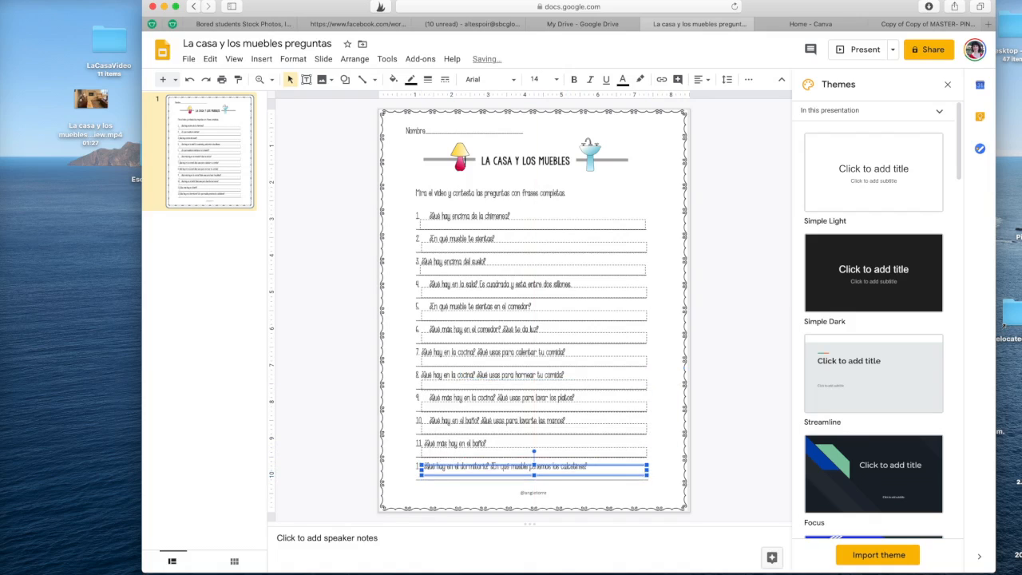
click(438, 227)
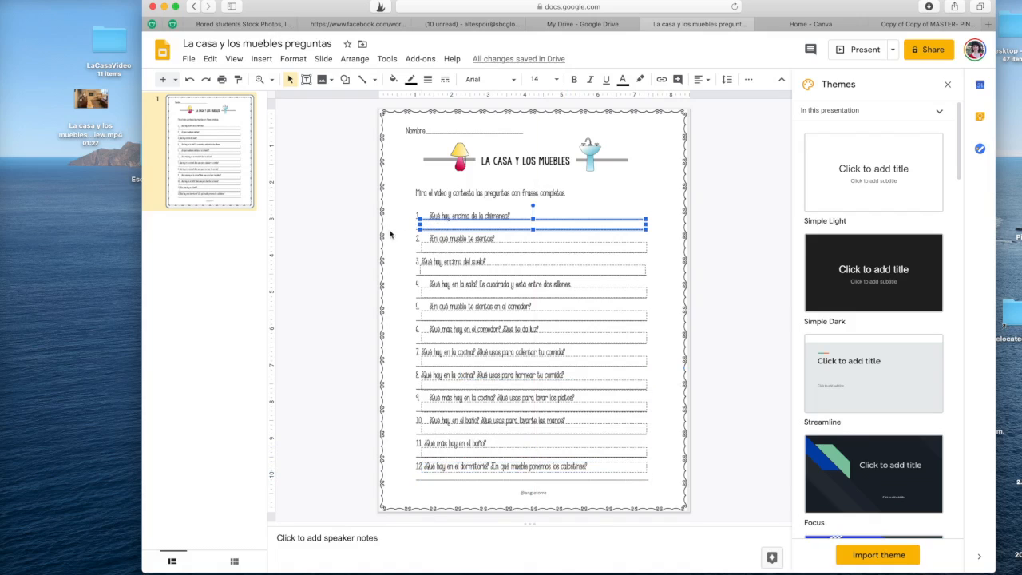
- Turn on view-only link sharing, copy the link, and minimize the browser
click(935, 51)
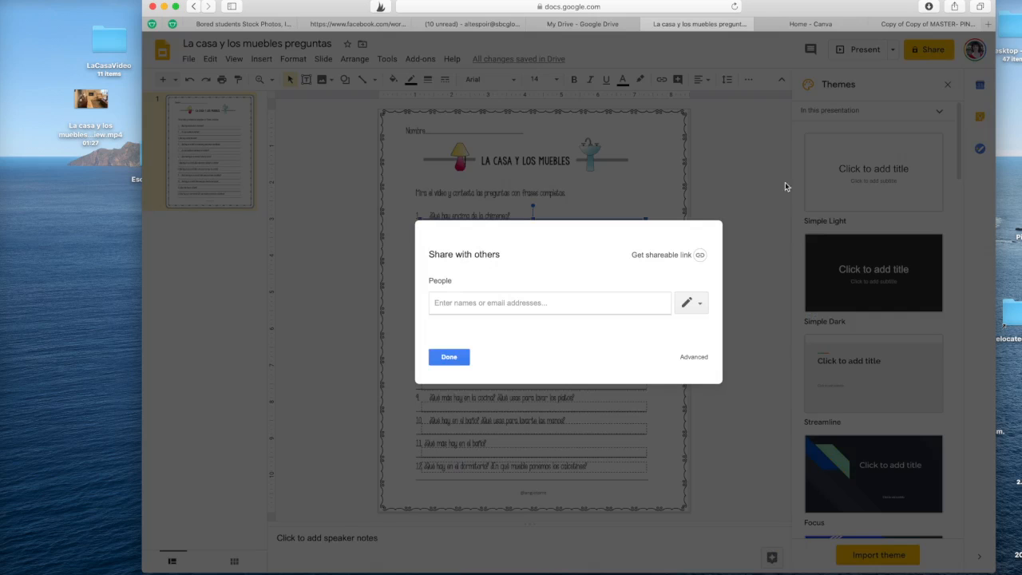
click(701, 255)
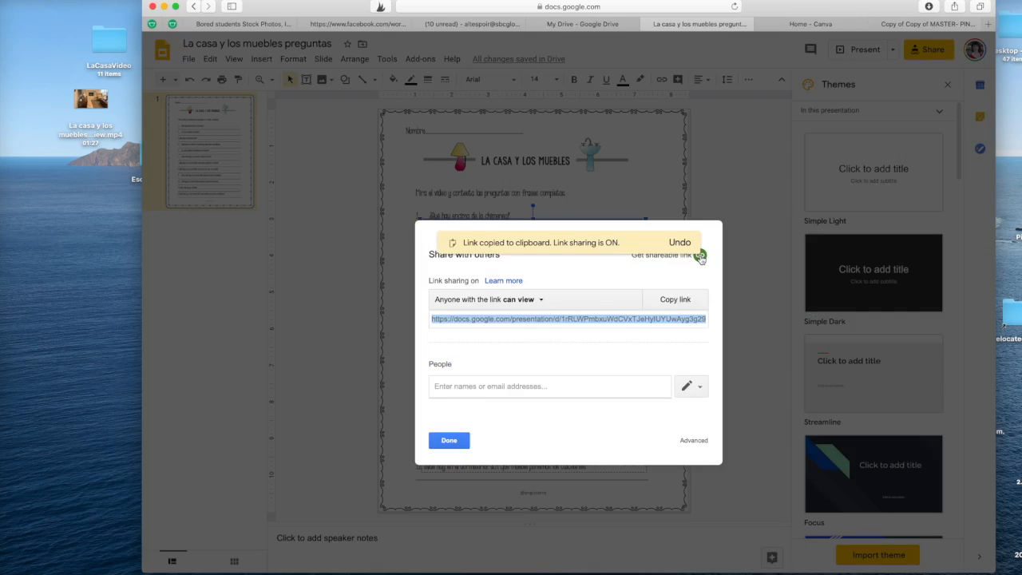
click(679, 302)
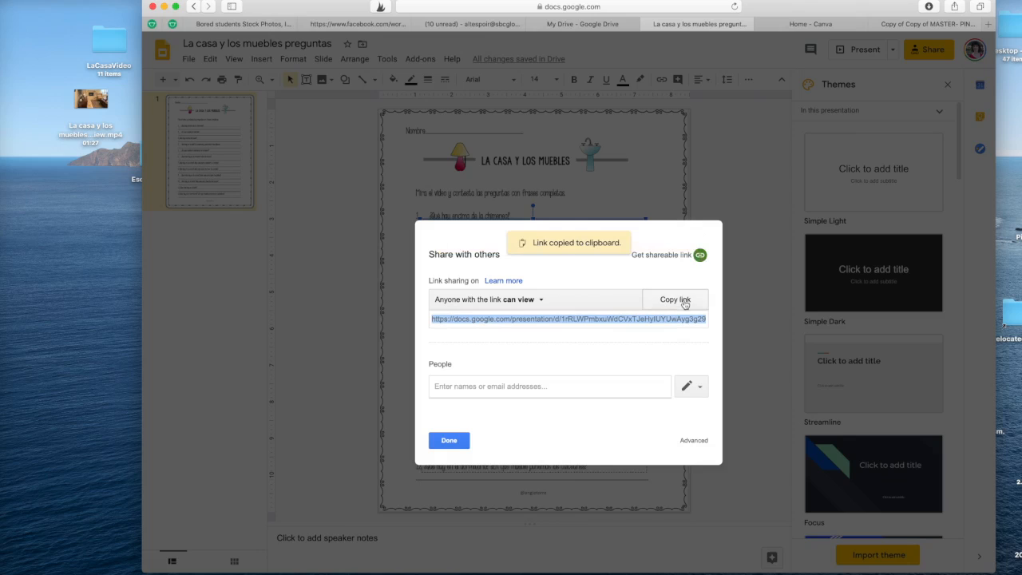
click(165, 7)
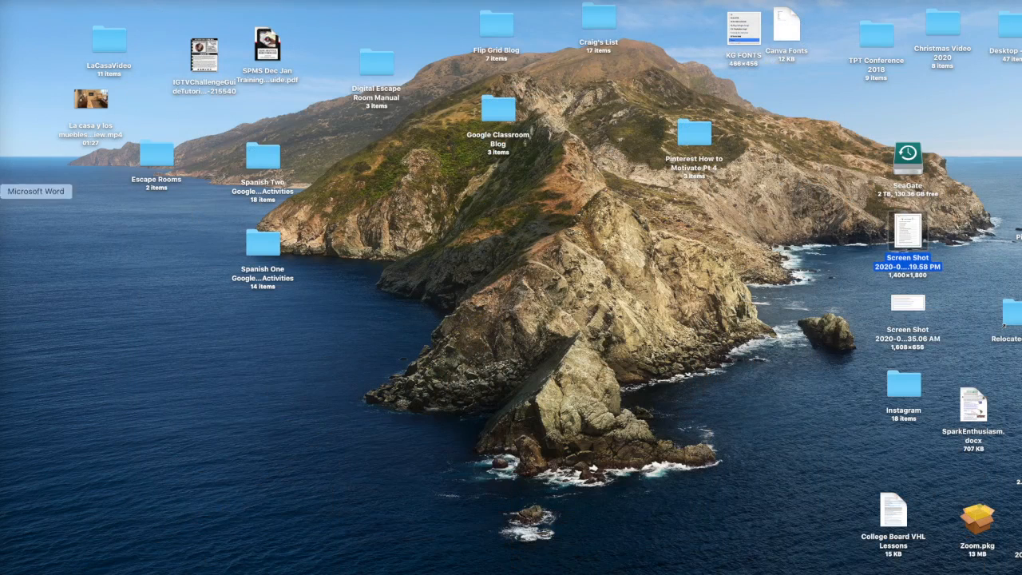
- Paste the share link into a new Word document, change 'edit' to 'copy', and select the URL
click(5, 193)
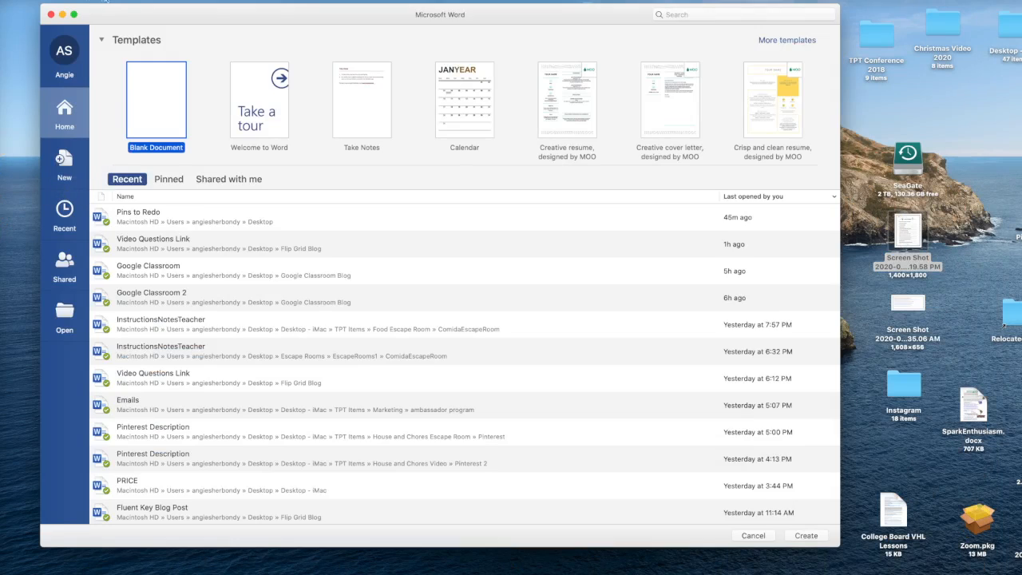
click(53, 0)
click(73, 0)
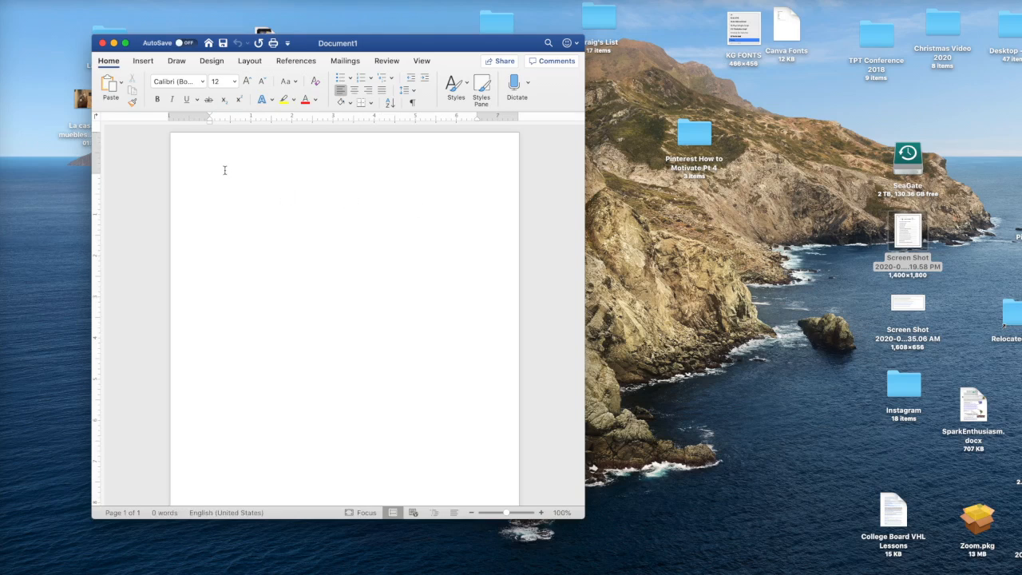
key(super+v)
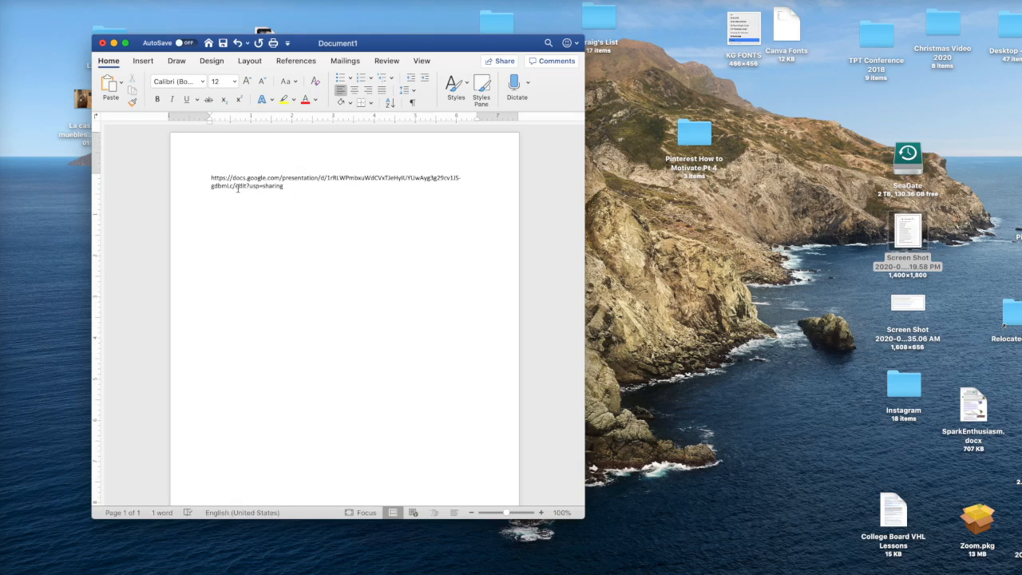
double_click(243, 186)
text(copy)
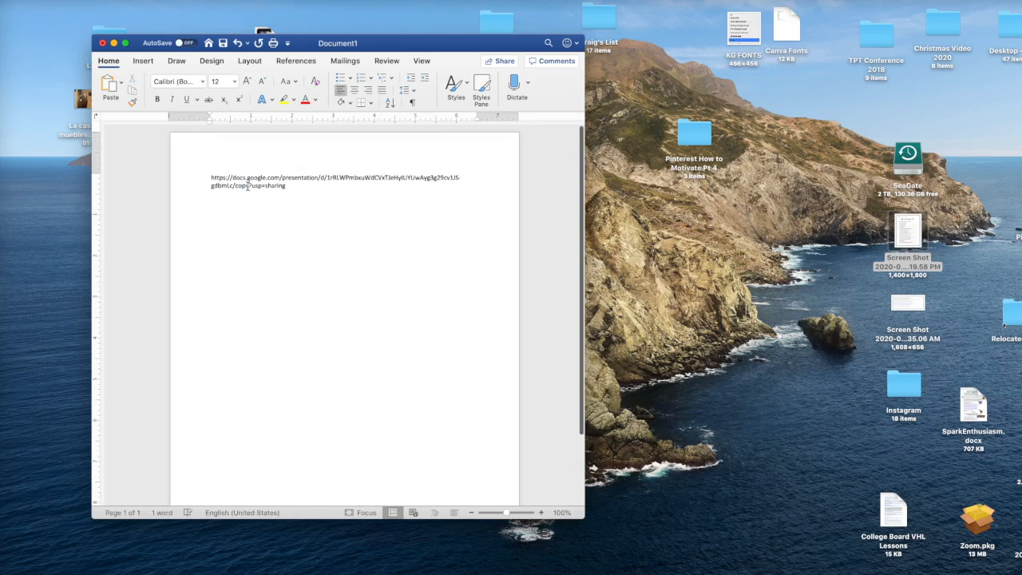
scroll(290, 185, down, 1)
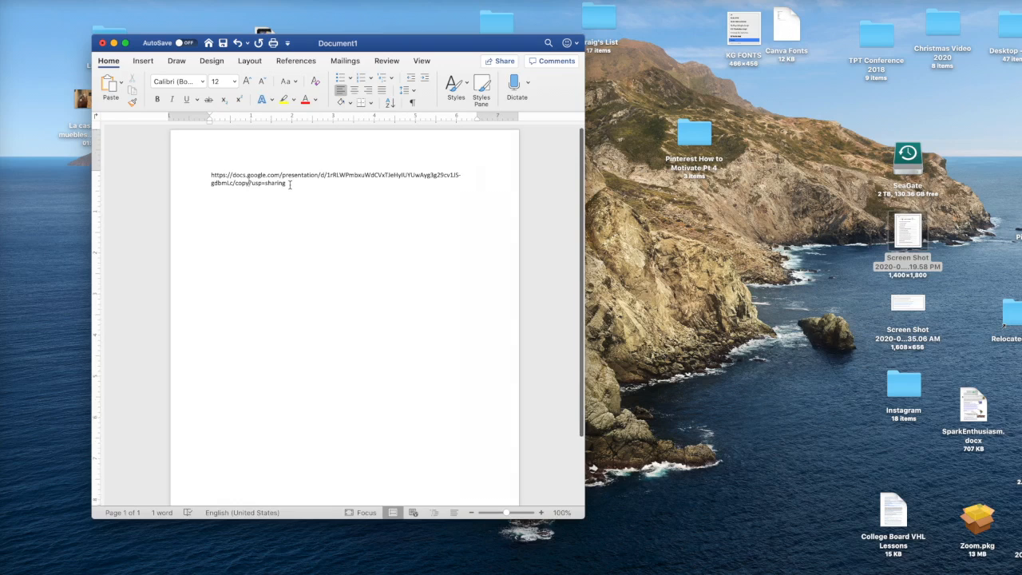
drag(291, 185, 201, 171)
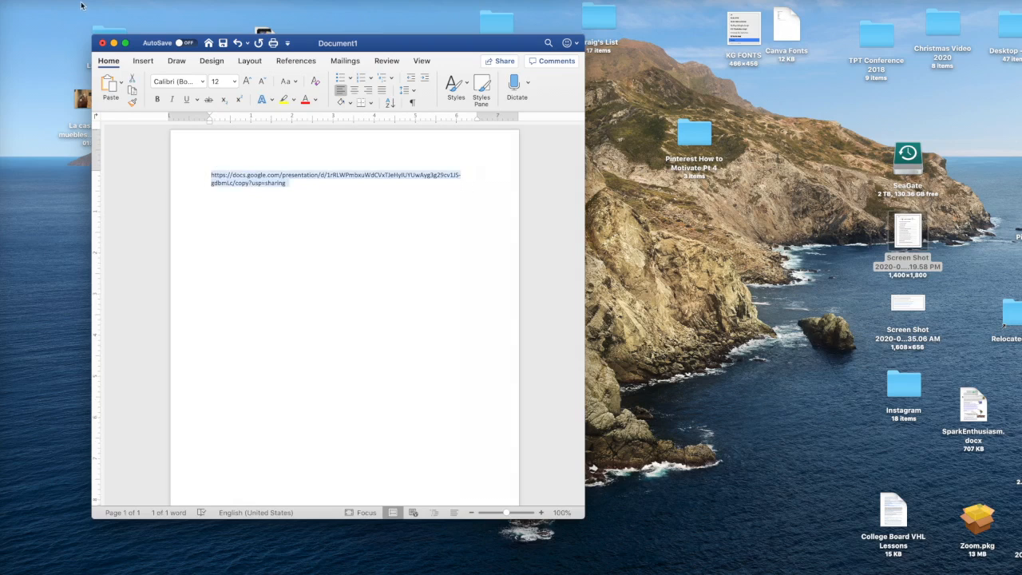
click(6, 185)
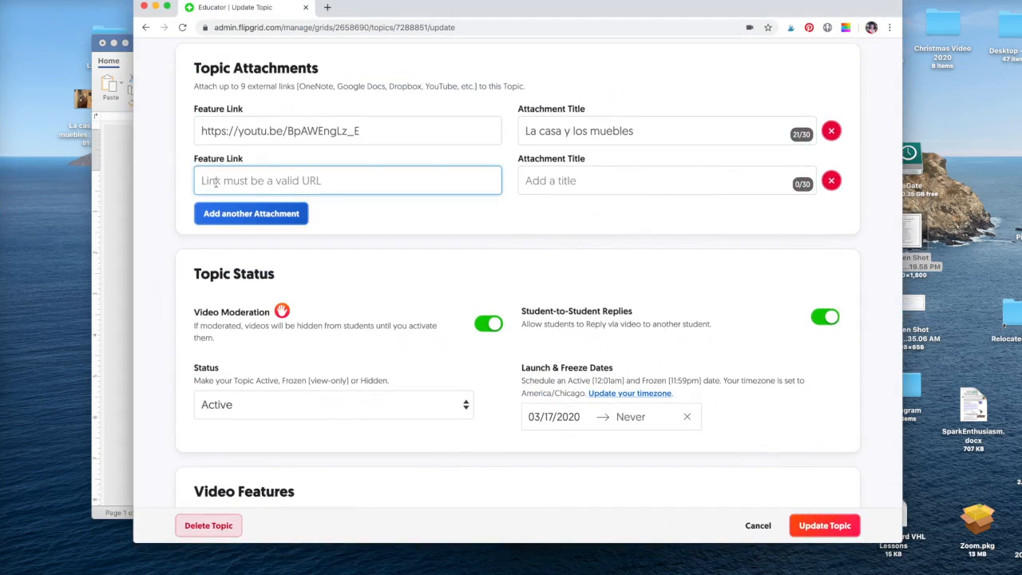
- Paste the /copy?usp=sharing link into Flipgrid's second attachment field, then minimize the browser
key(super+v)
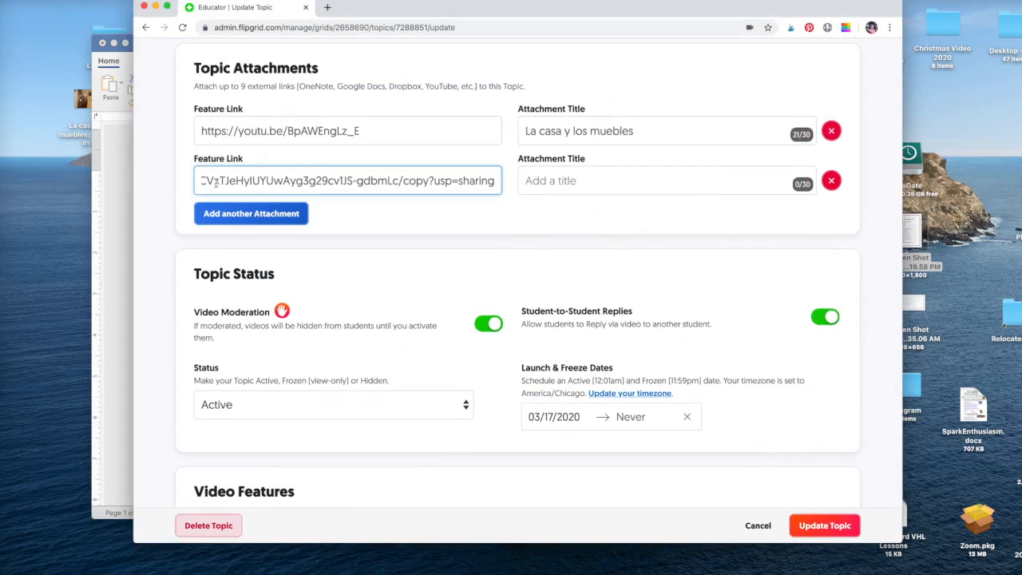
scroll(270, 192, up, 5)
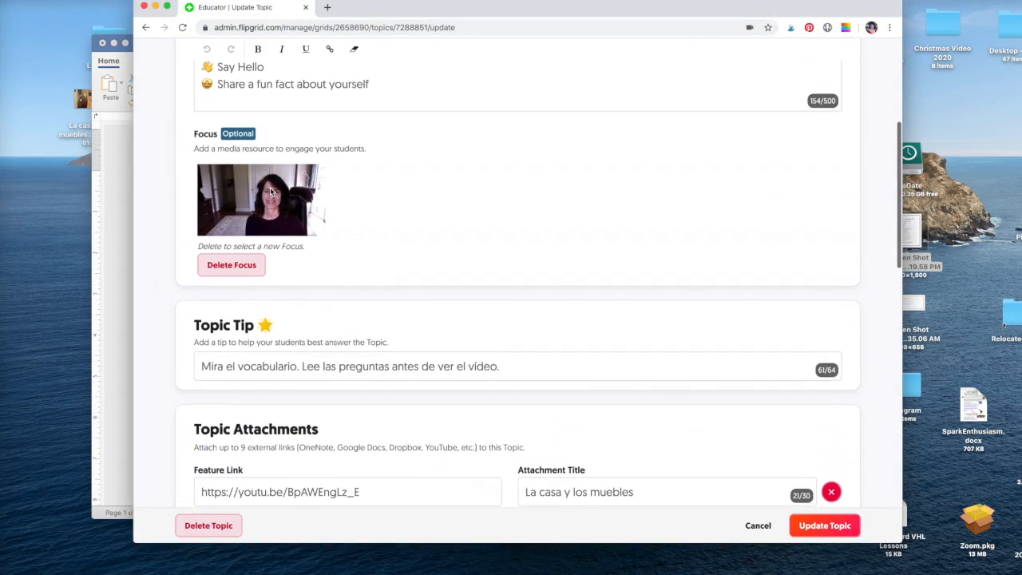
scroll(270, 191, down, 4)
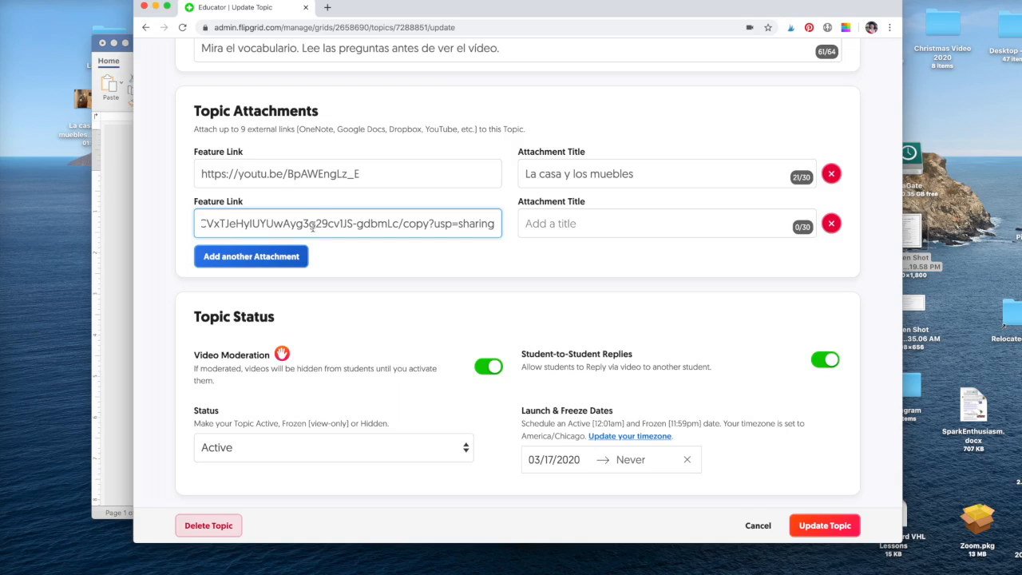
click(155, 7)
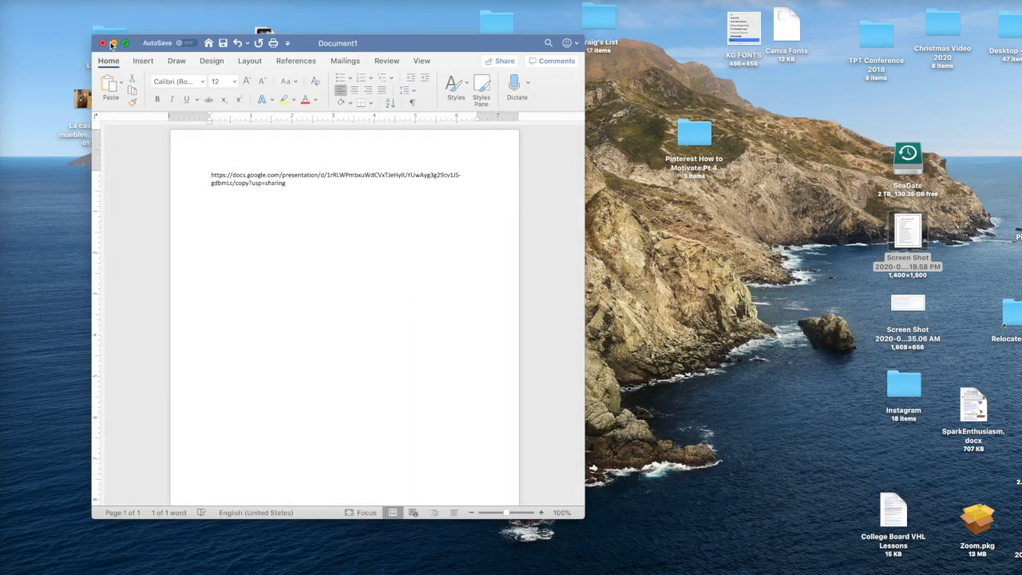
- Discard the scratch Word document, then load the force-copy link and make a copy of the worksheet
click(102, 46)
click(188, 168)
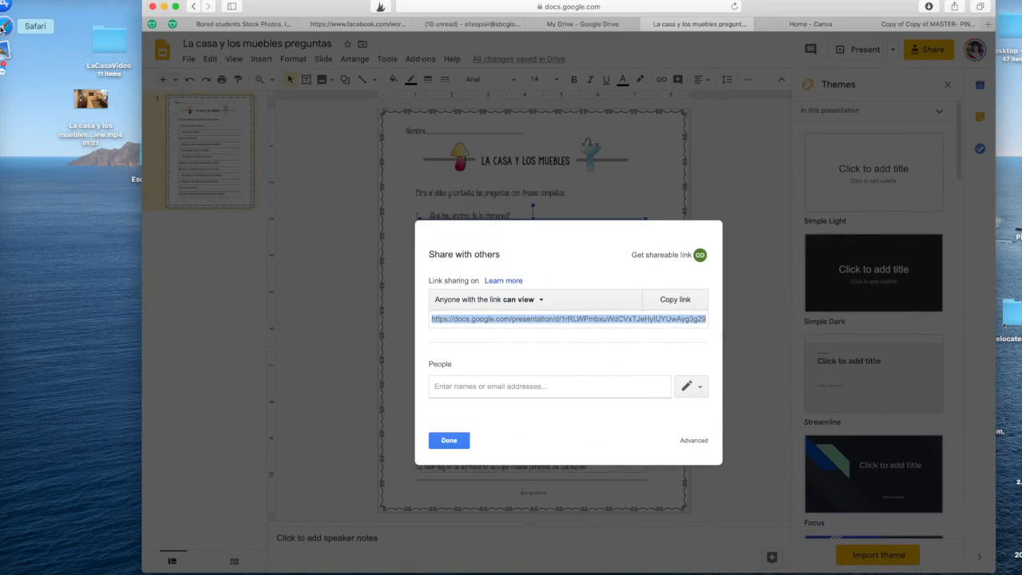
click(500, 9)
key(BackSpace)
key(super+v)
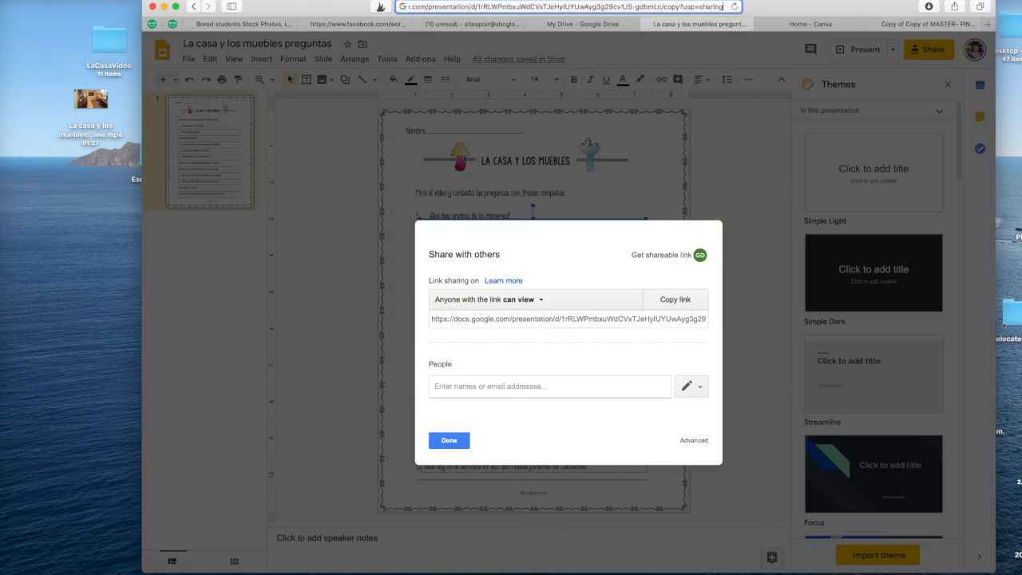
key(Return)
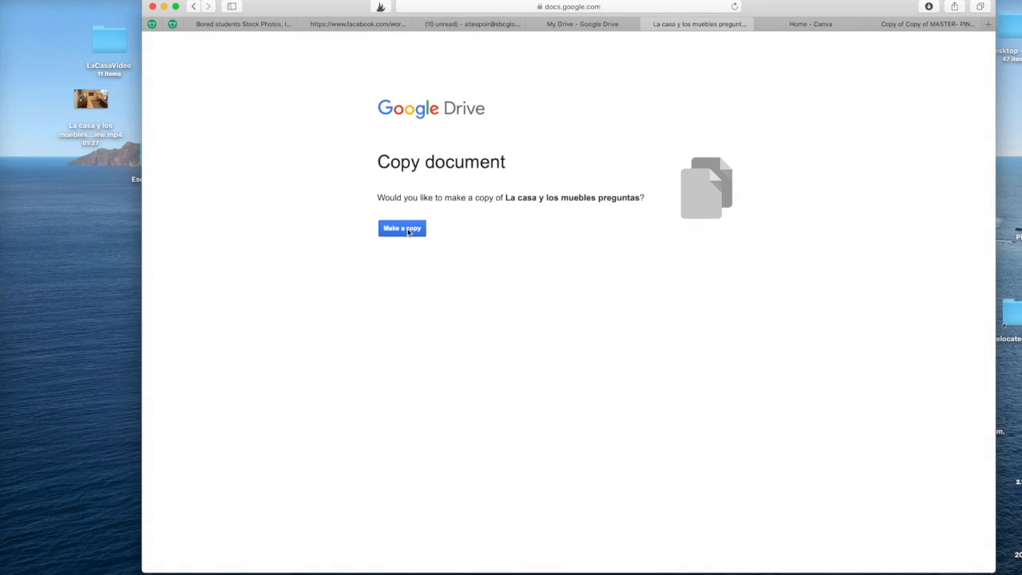
click(408, 230)
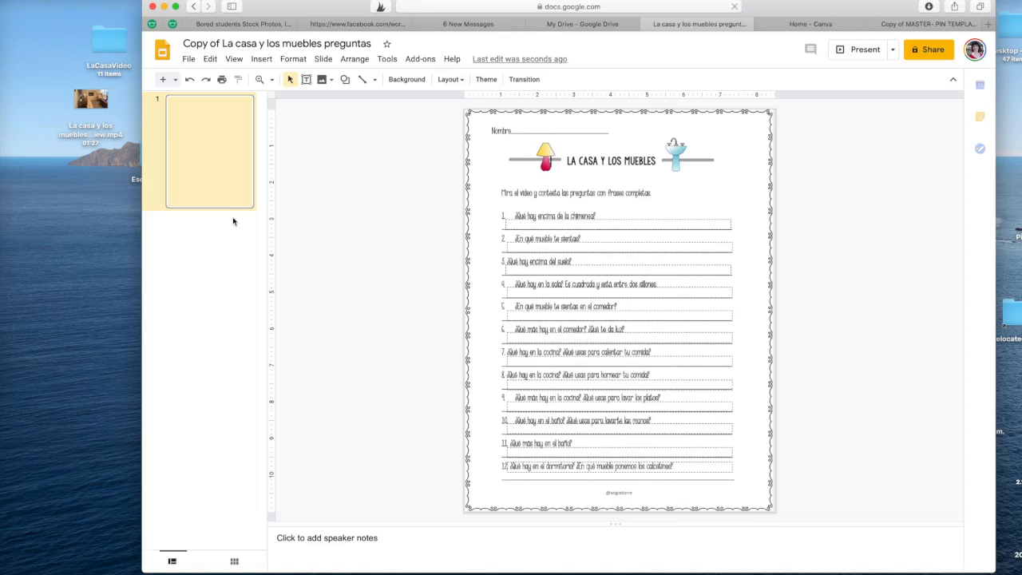
- Replace the title 'Copy of La casa y los muebles preguntas' with the student's name
click(322, 44)
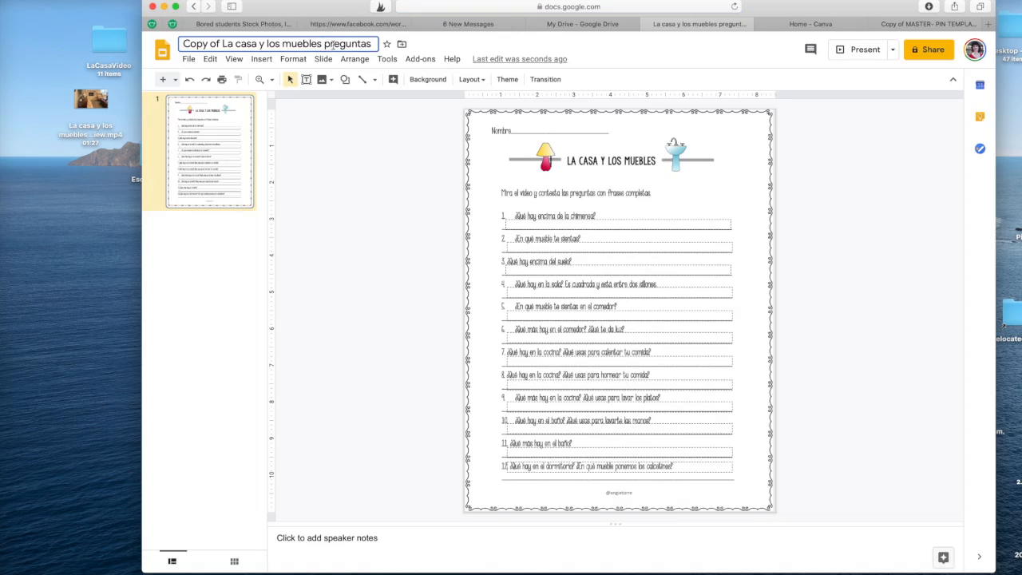
drag(183, 44, 373, 43)
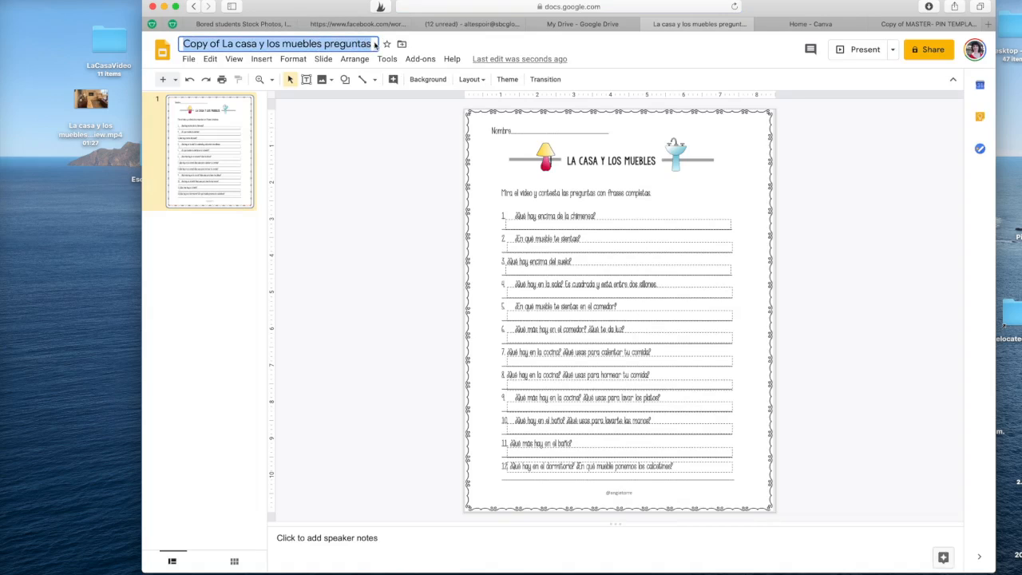
drag(341, 8, 292, 7)
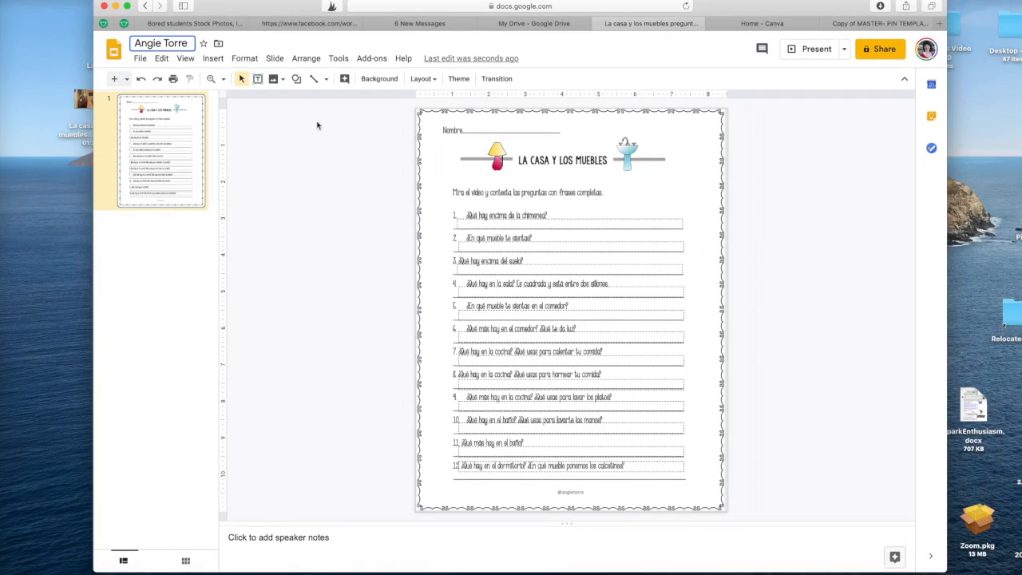
- Type 'Hay un cuadro' in the question 1 answer box and make it slightly taller
click(473, 225)
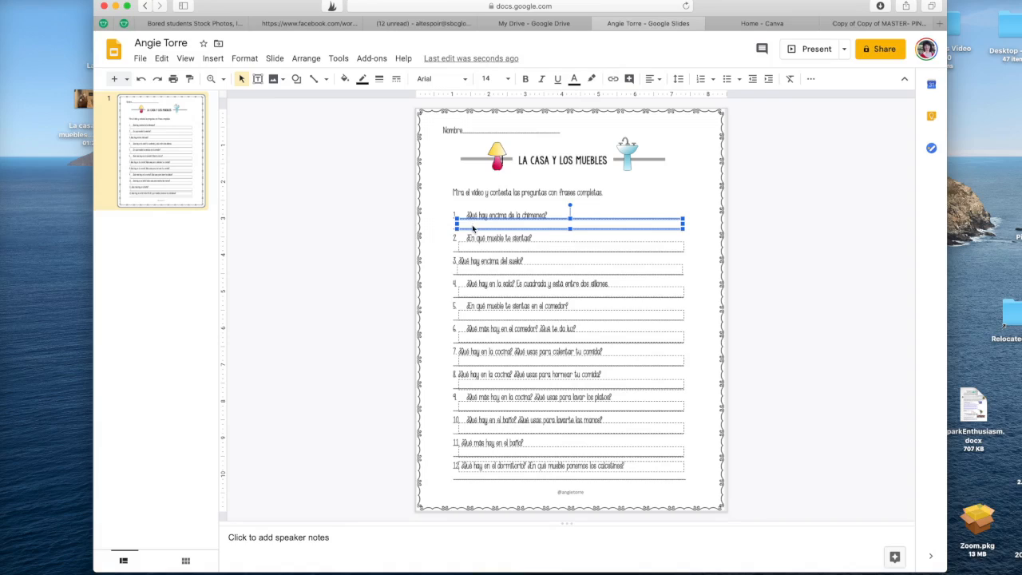
text(Hay)
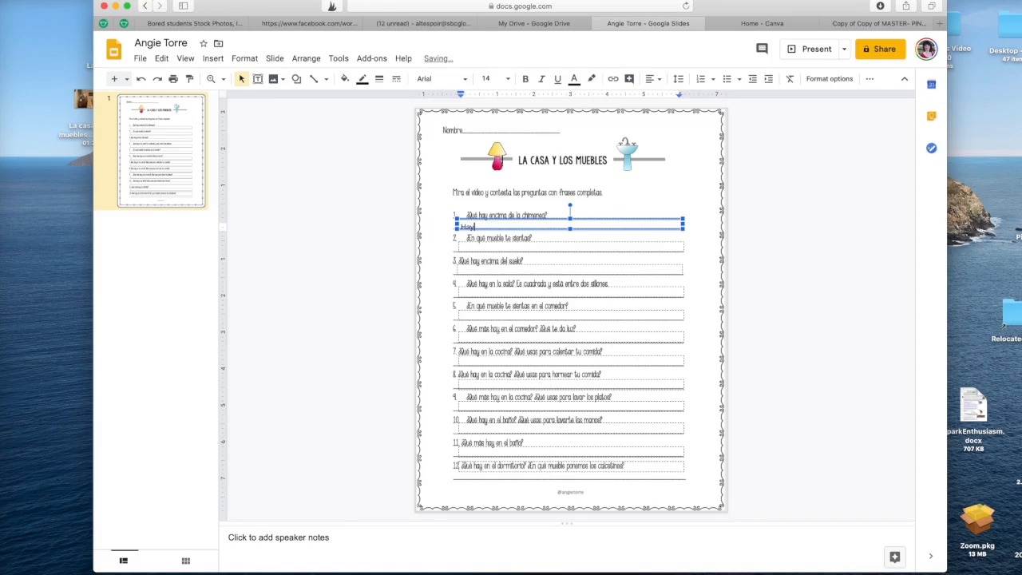
text( un cuad)
click(585, 219)
key(Up)
key(Up)
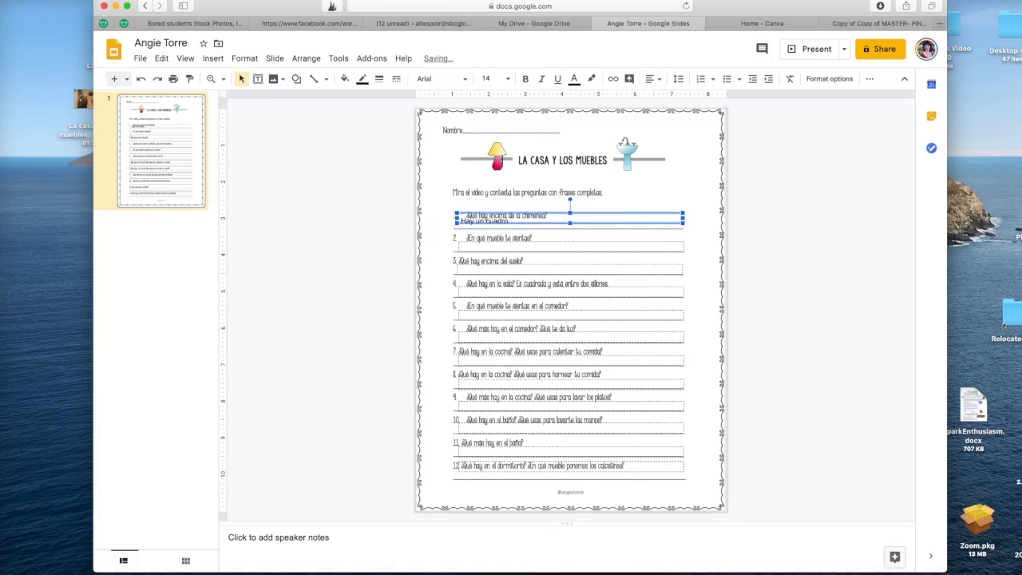
key(Down)
key(Down)
drag(570, 229, 569, 233)
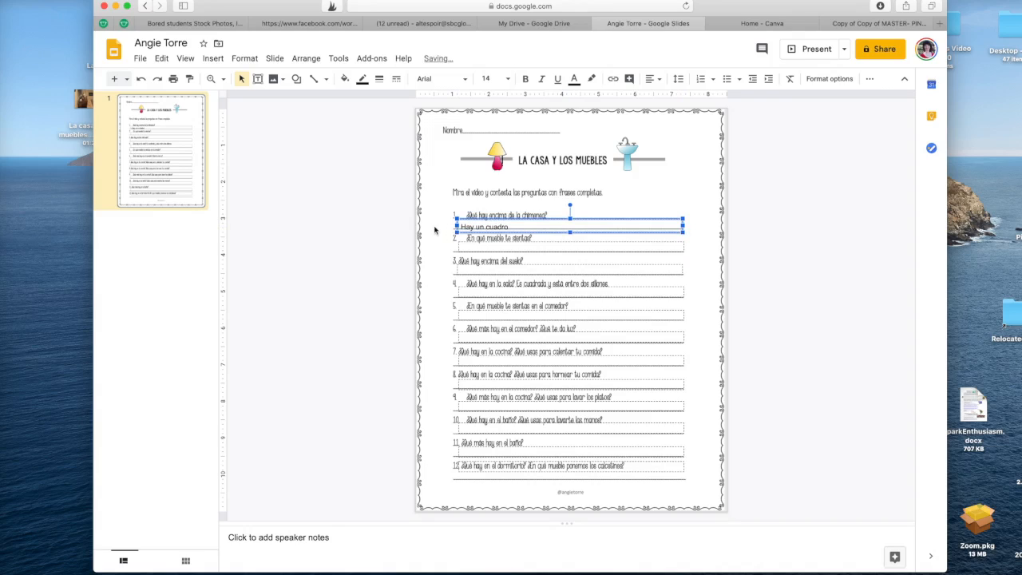
click(436, 231)
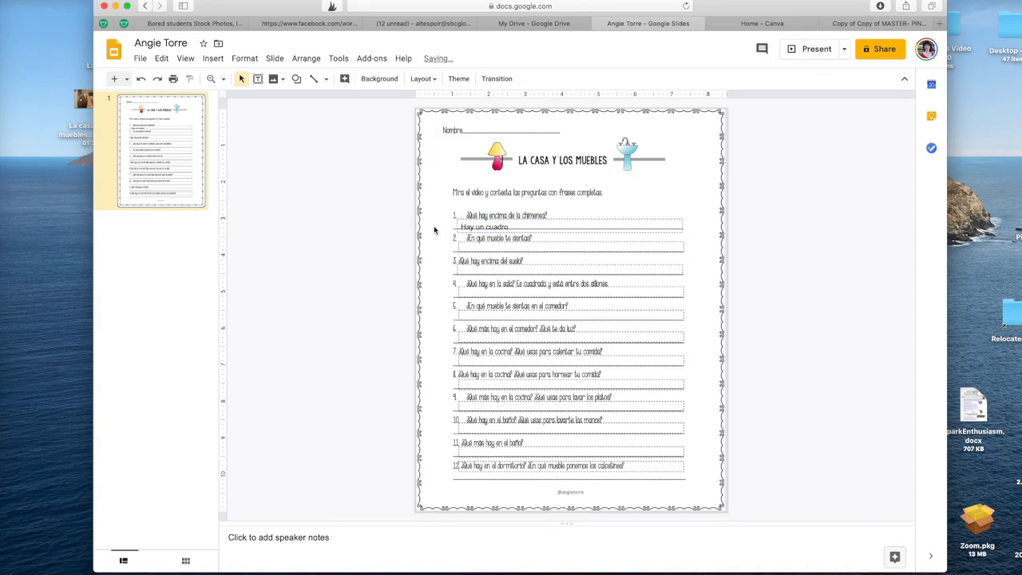
- Type 'Me siento en el sillón' in the question 2 answer box
click(523, 268)
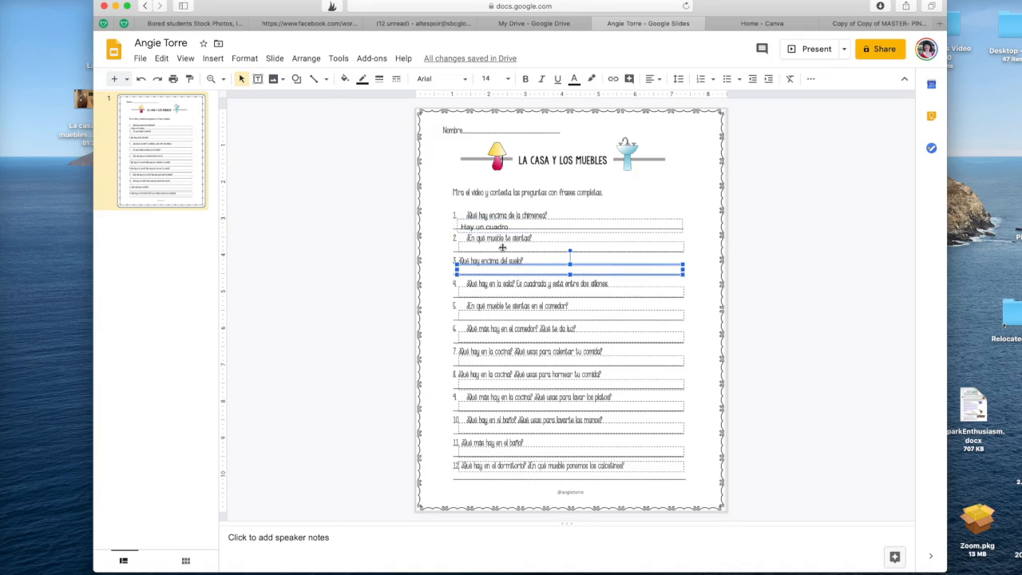
click(502, 245)
text(Me aiento en)
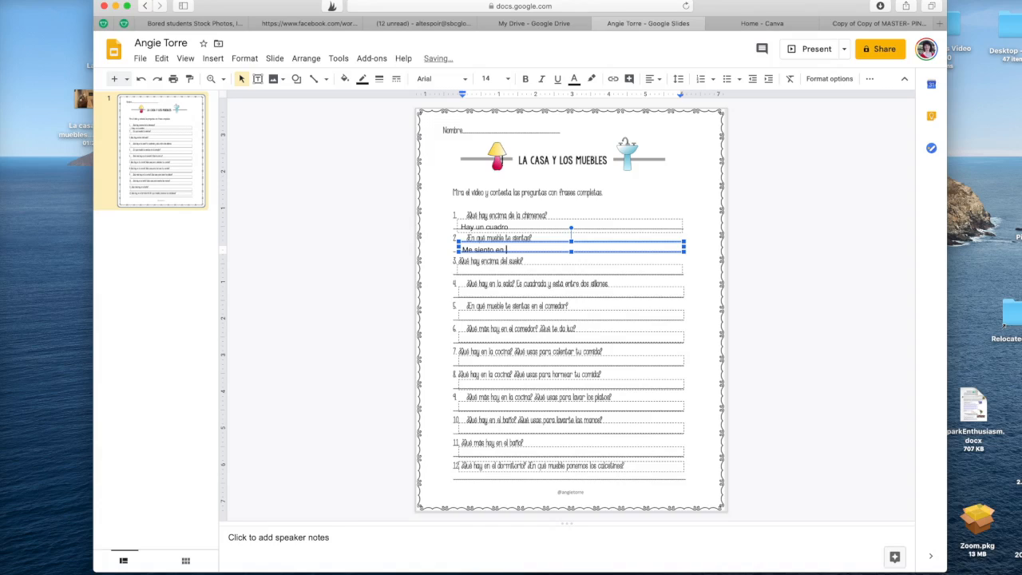
text( el s)
click(568, 255)
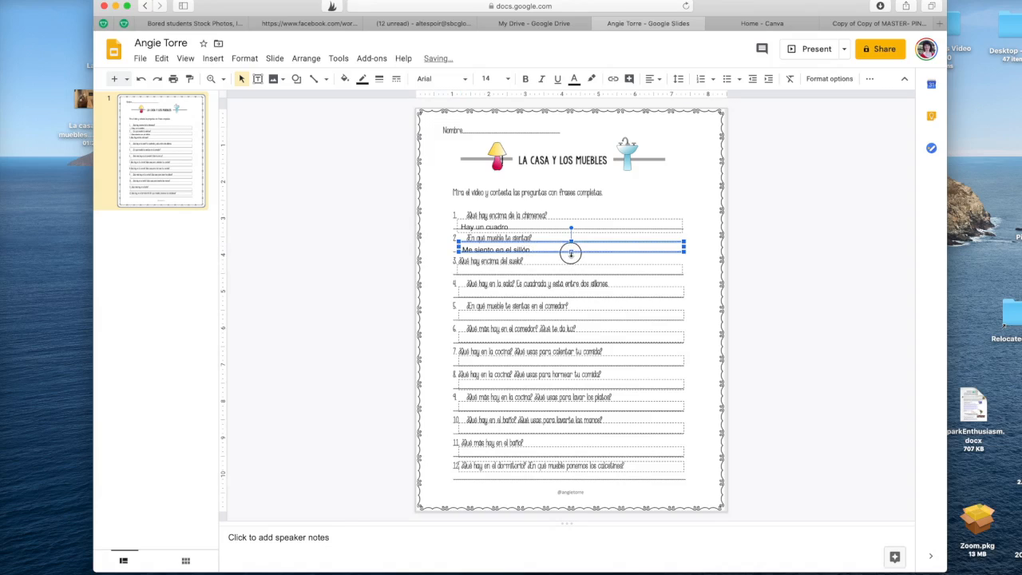
click(395, 243)
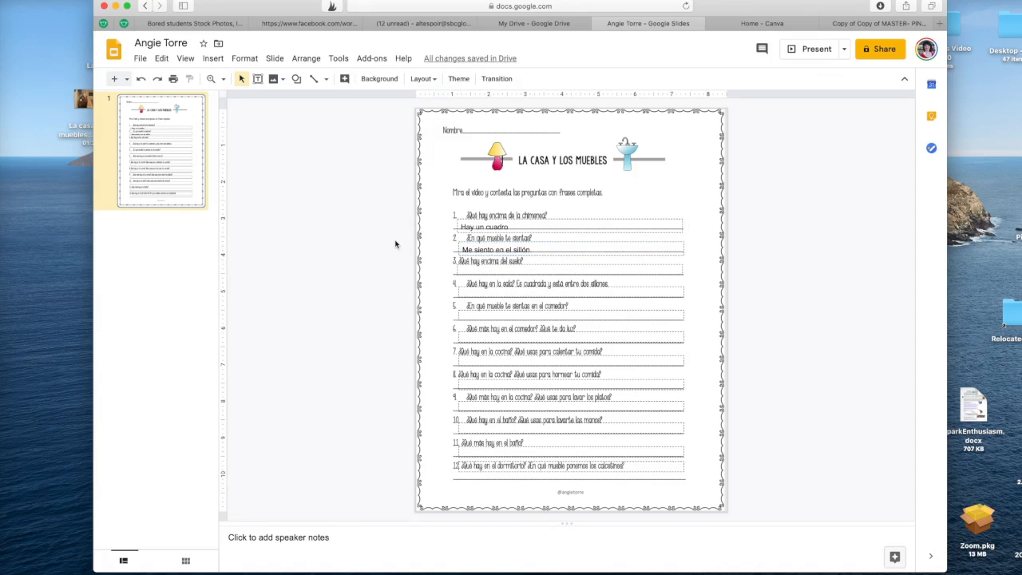
- Make the question 4 answer box slightly taller and open the sharing settings
click(512, 292)
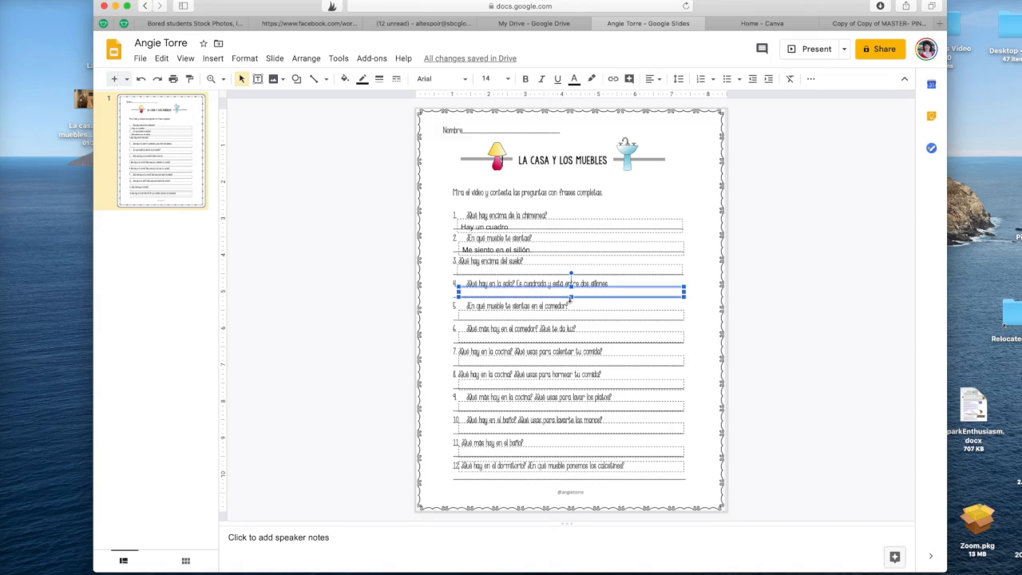
drag(571, 296, 571, 300)
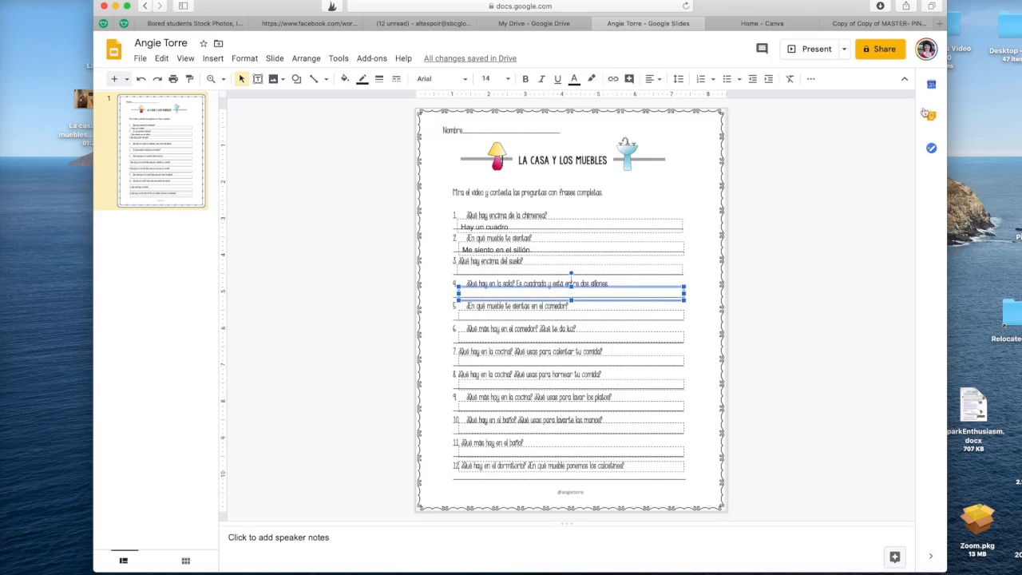
click(884, 49)
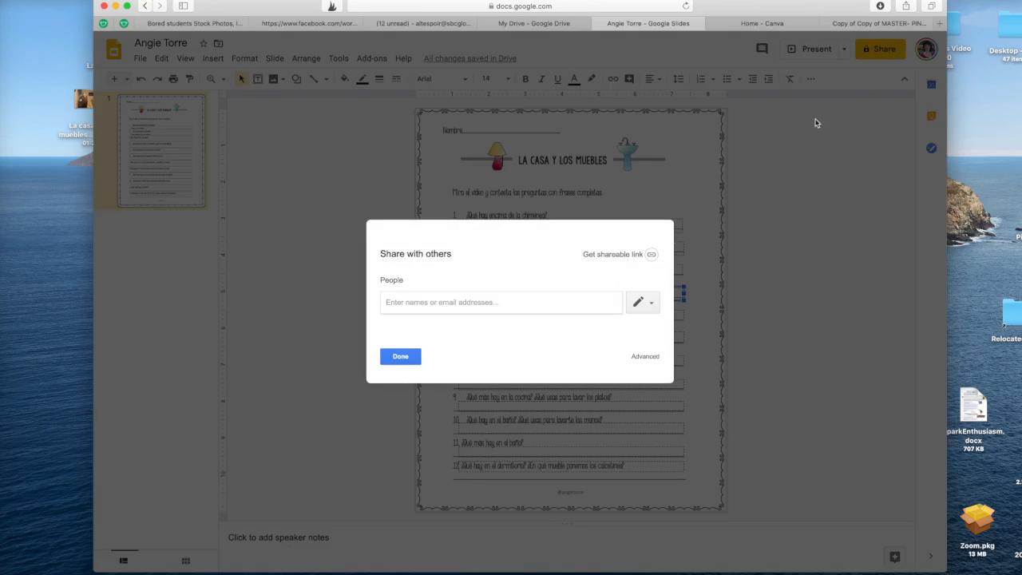